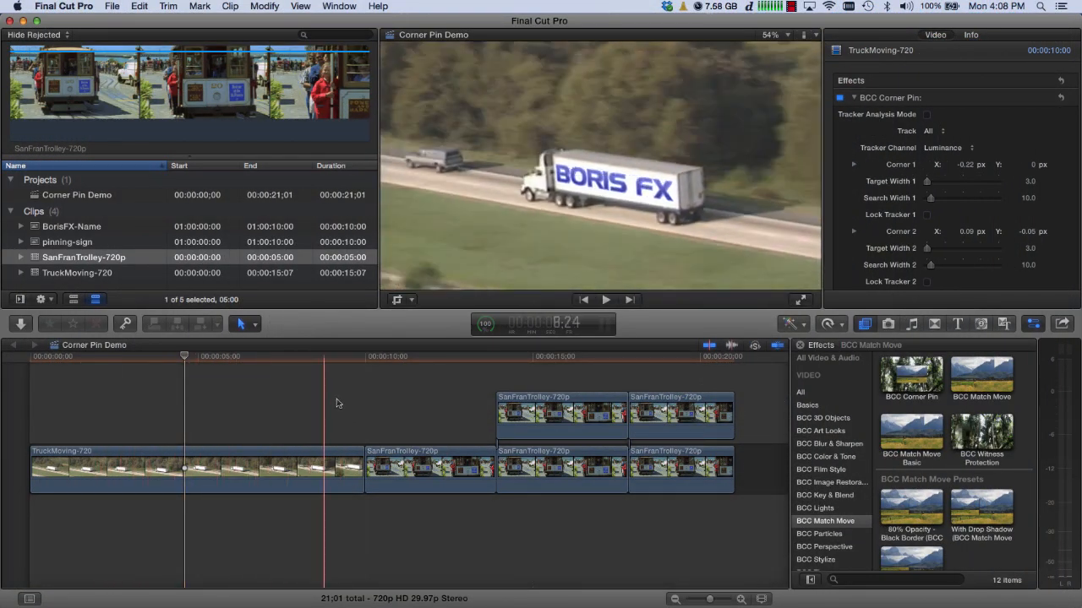
# Create a new project named Corner Pinning in the 08-Corner Pinning event at 720p HD, 1280x720, 29.97p.
pyautogui.click(443, 392)
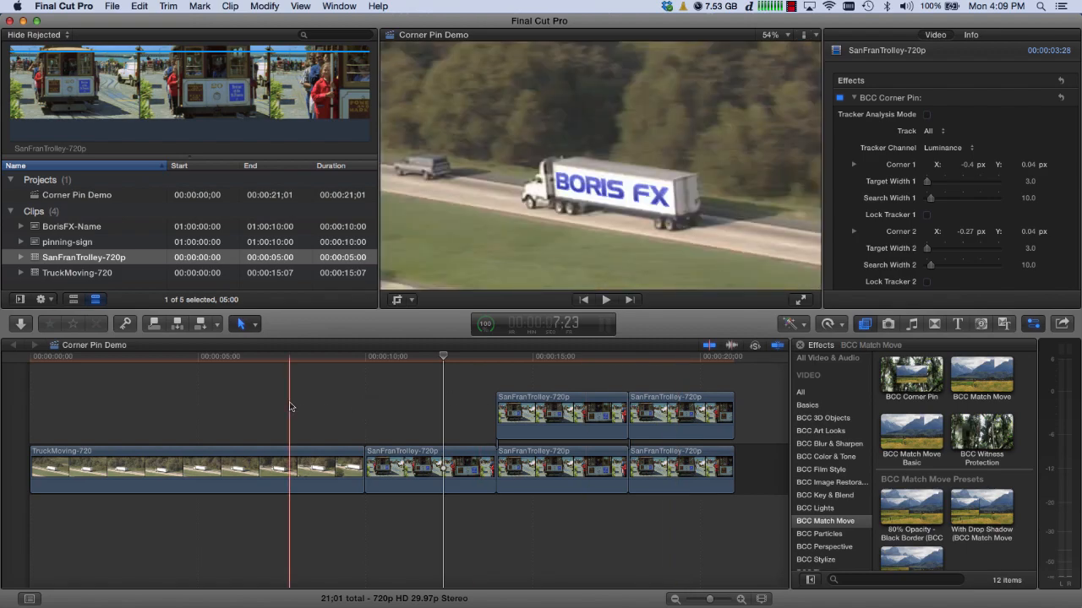
pyautogui.press('super+n')
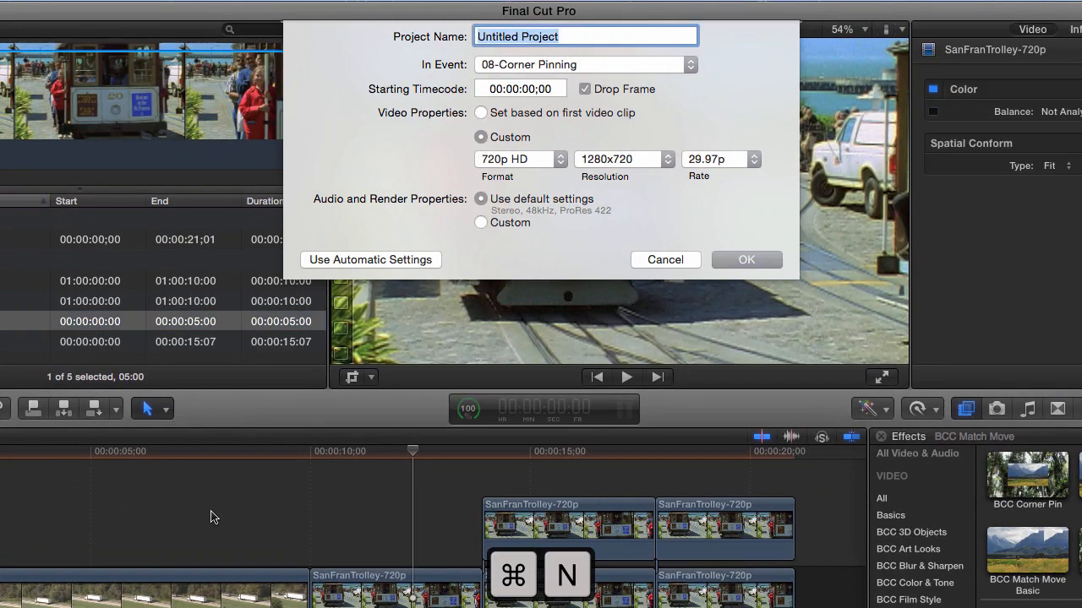
pyautogui.write('Corner Pinning')
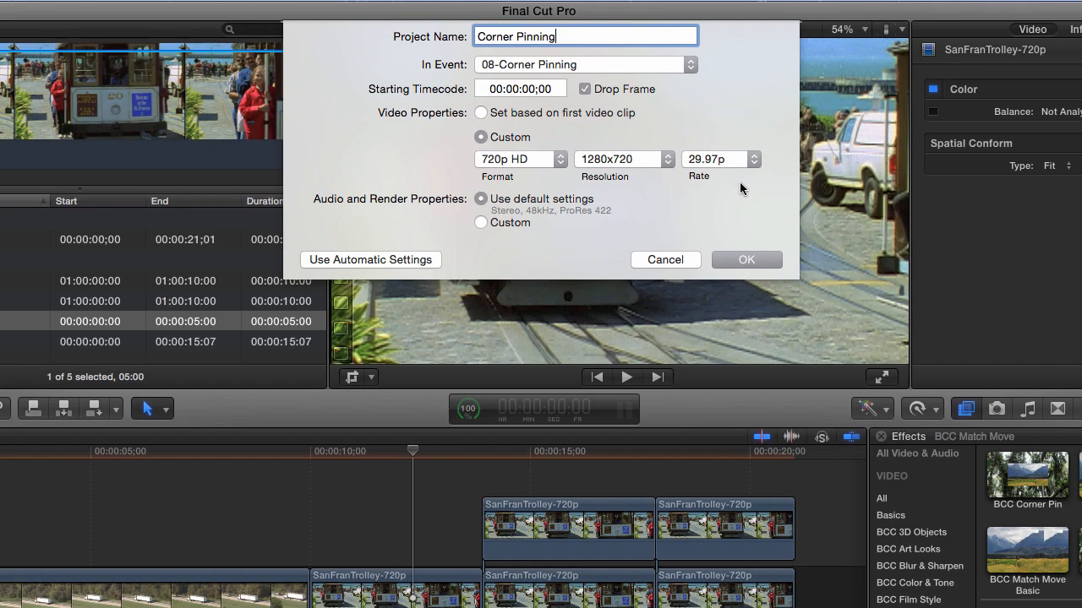
pyautogui.click(741, 260)
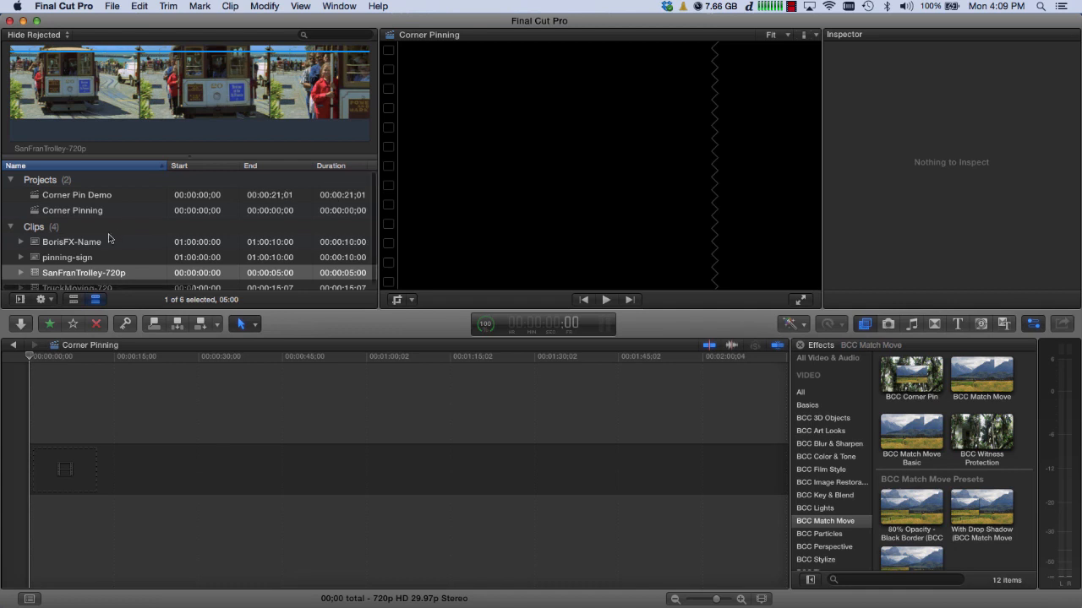
# Insert the TruckMoving-720 clip into the empty Corner Pinning timeline.
pyautogui.scroll(-1, 93, 253)
pyautogui.click(62, 284)
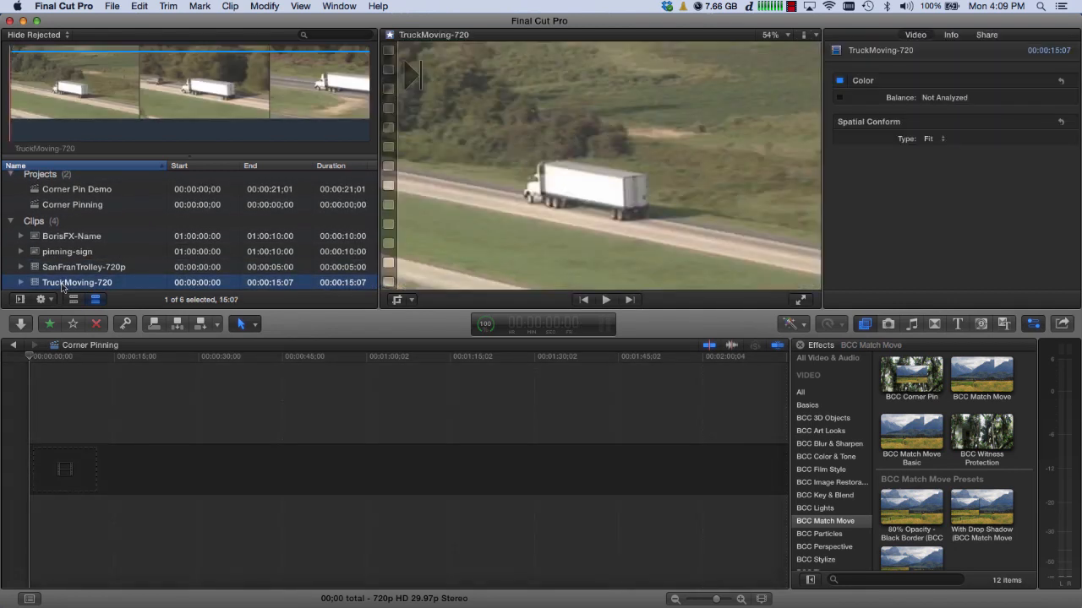
pyautogui.press('w')
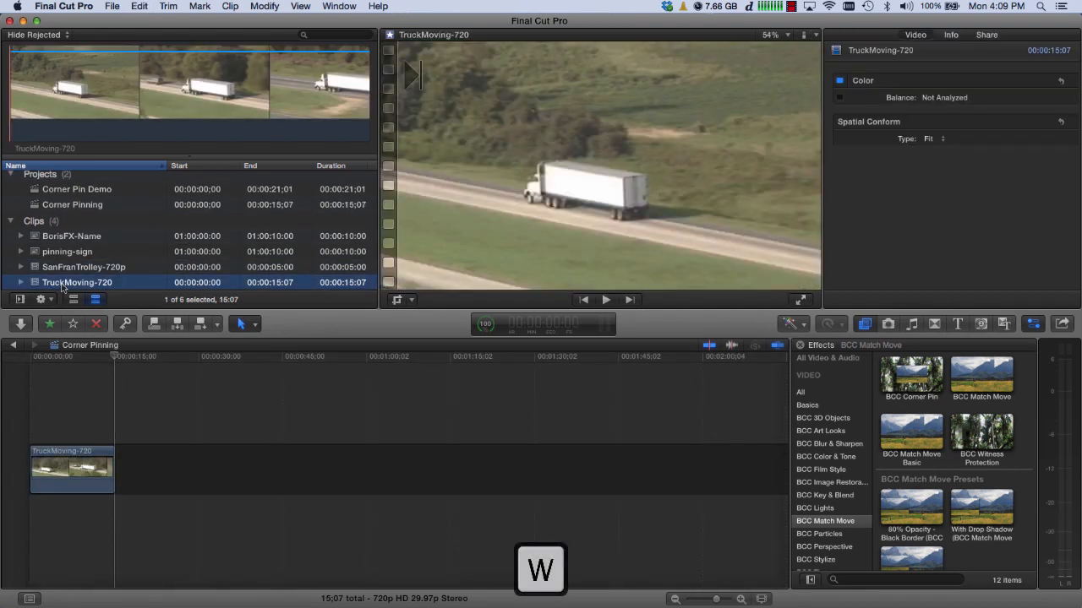
# Set the duration of the TruckMoving-720 timeline clip to 10 seconds.
pyautogui.click(63, 467)
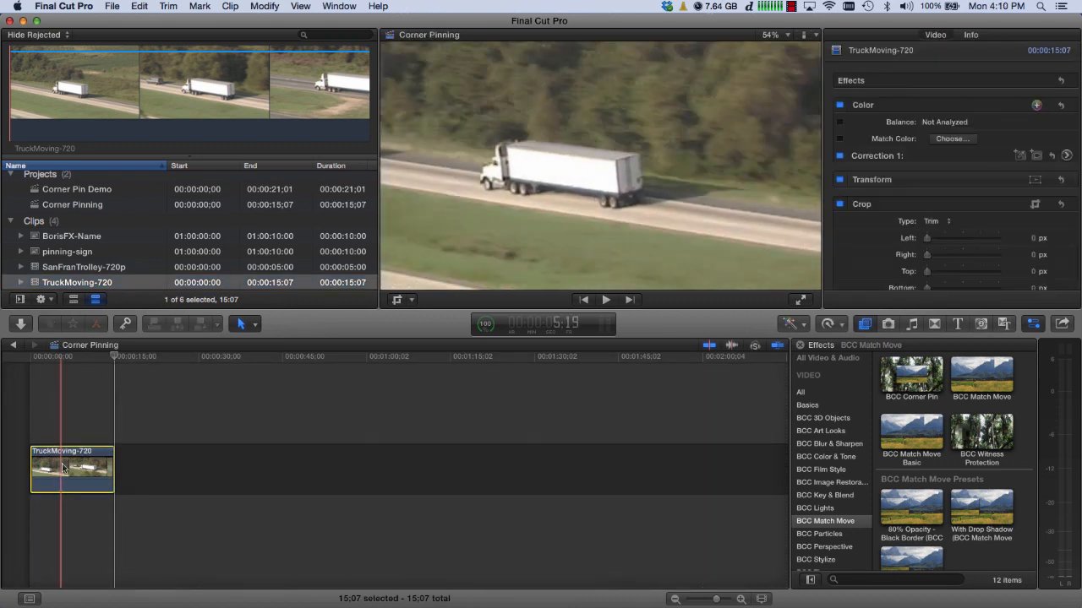
pyautogui.hotkey('ctrl', 'd')
pyautogui.press('Return')
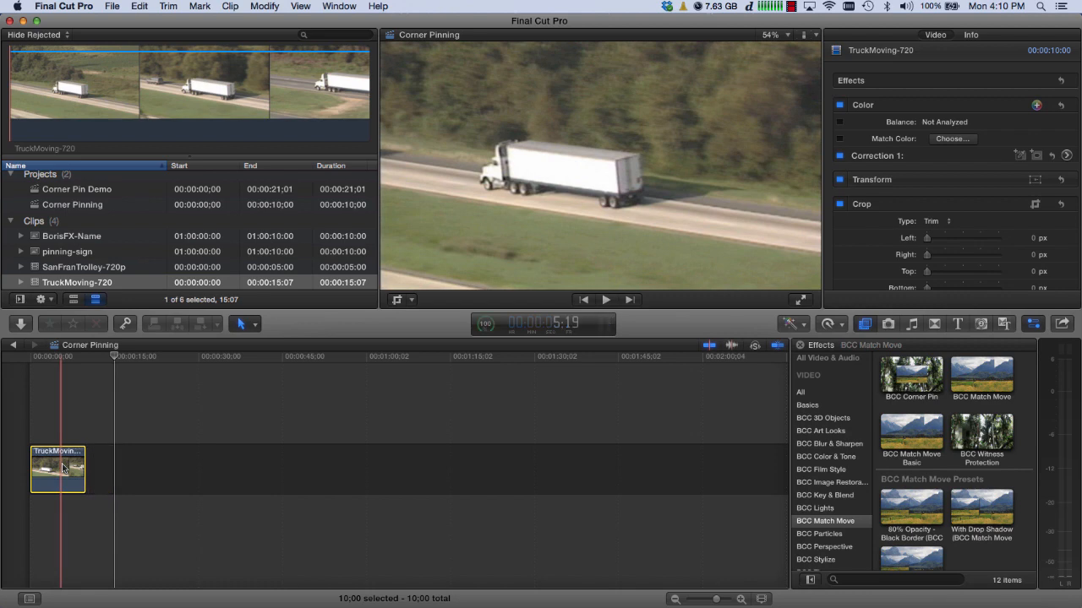
pyautogui.hotkey('shift', 'z')
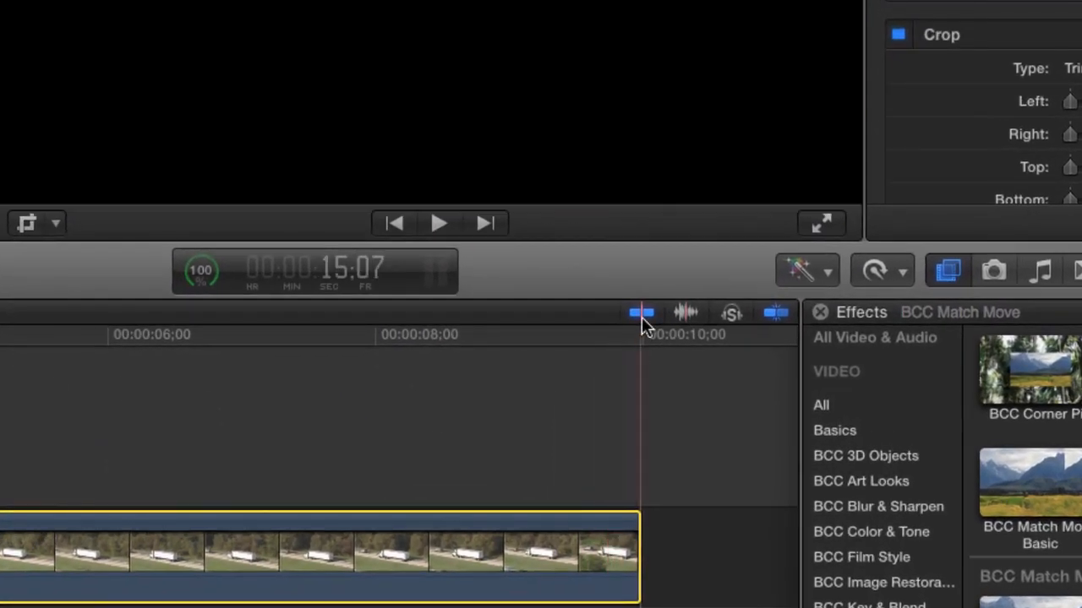
# Turn off skimming, park the playhead at the clip's start and apply the BCC Corner Pin effect to TruckMoving-720.
pyautogui.click(640, 311)
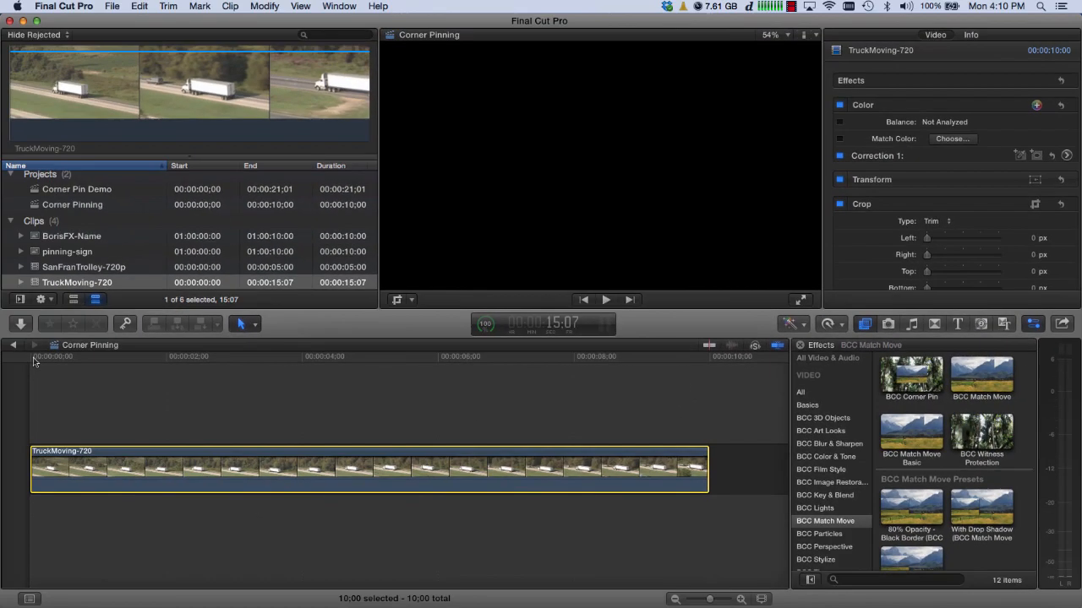
pyautogui.click(34, 358)
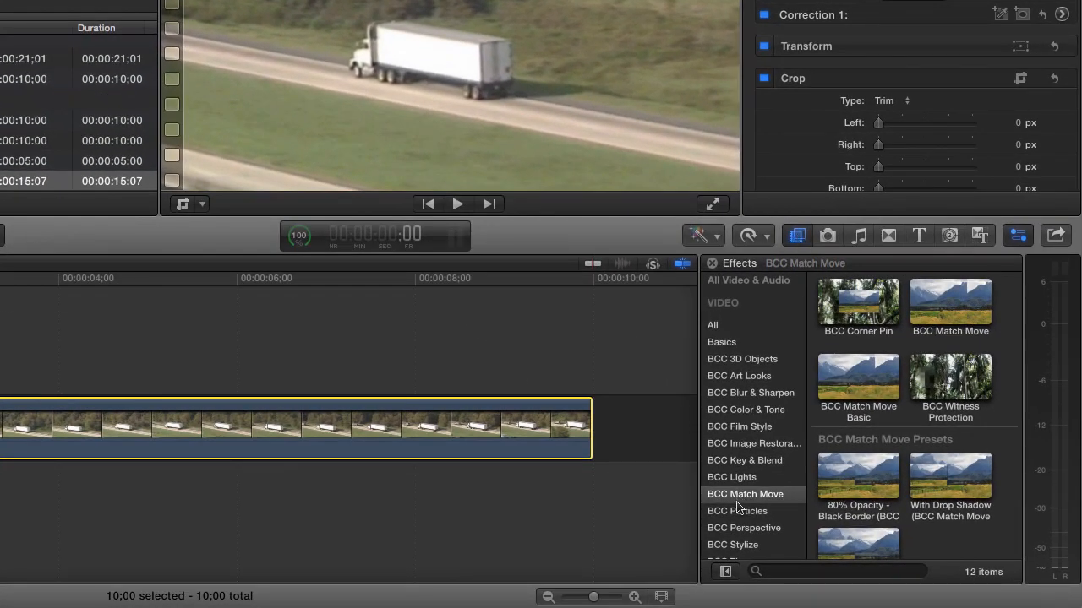
pyautogui.click(738, 497)
pyautogui.click(844, 304)
pyautogui.moveTo(844, 304); pyautogui.dragTo(346, 418)
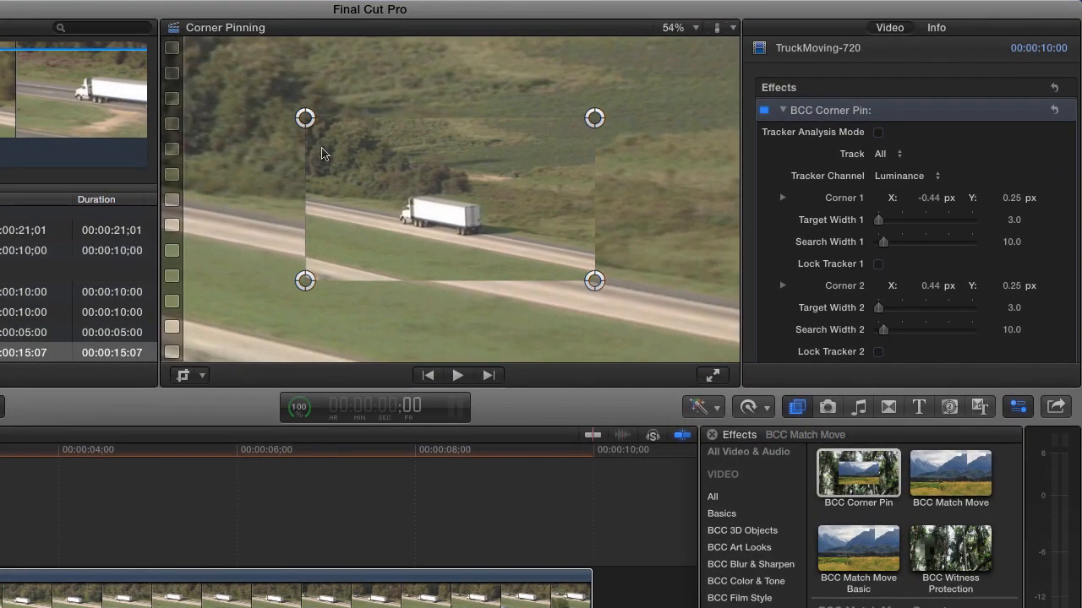
# Roughly place the four corner pins on the corners of the truck trailer's white side panel.
pyautogui.moveTo(306, 118); pyautogui.dragTo(369, 205)
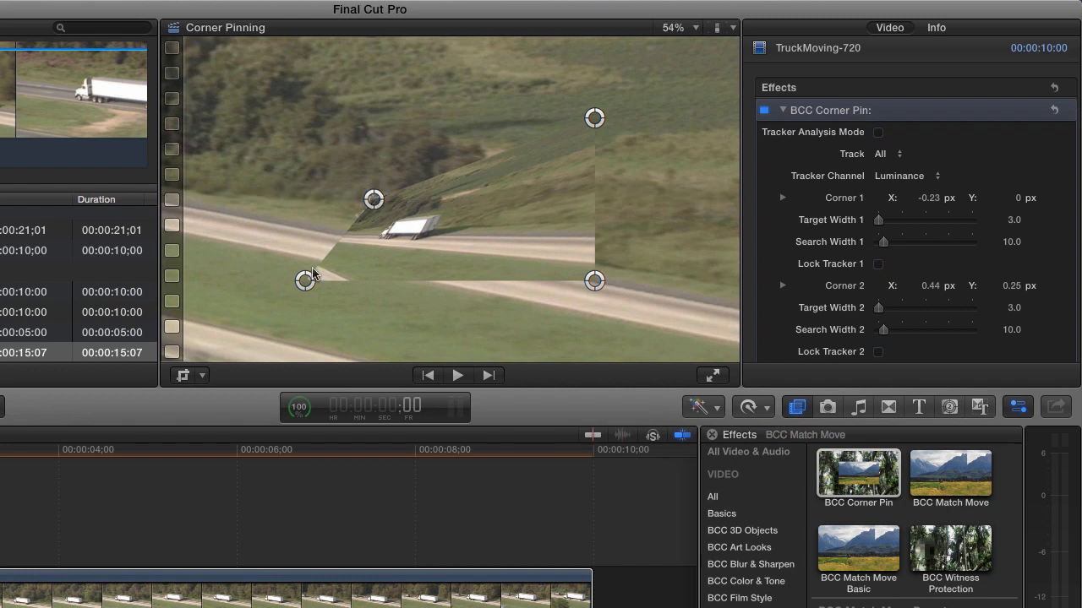
pyautogui.moveTo(305, 279); pyautogui.dragTo(377, 250)
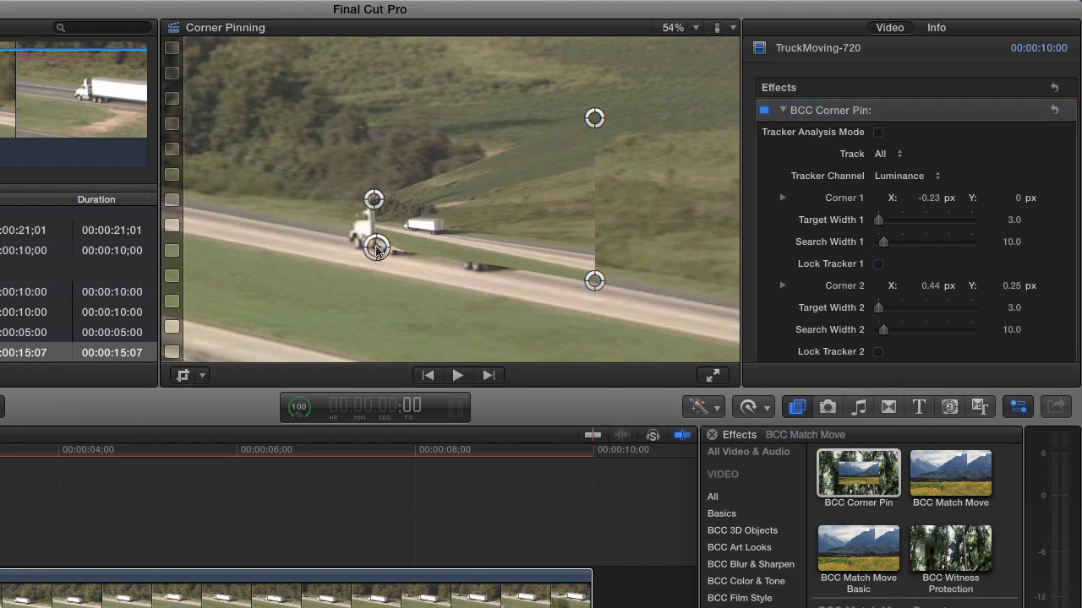
pyautogui.moveTo(594, 280); pyautogui.dragTo(483, 248)
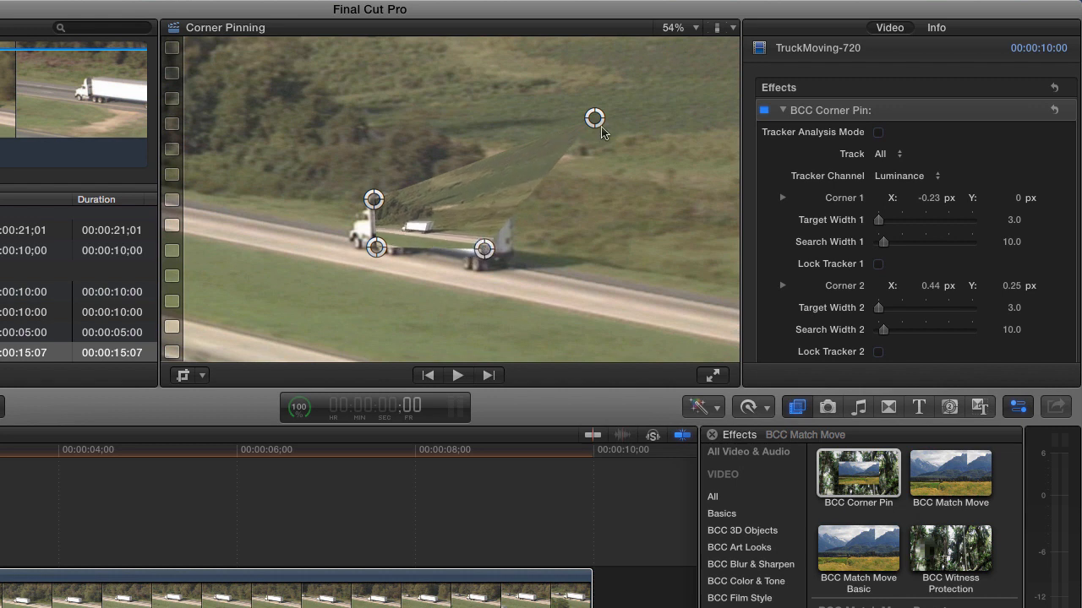
pyautogui.moveTo(595, 118); pyautogui.dragTo(477, 255)
pyautogui.moveTo(375, 247); pyautogui.dragTo(374, 242)
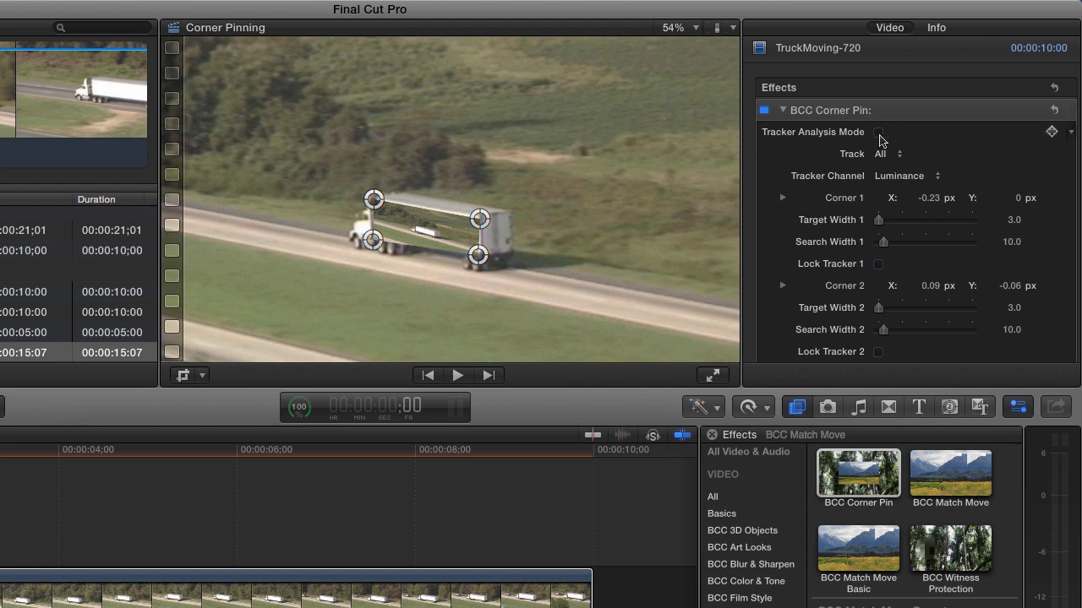
# Enable Tracker Analysis Mode and align the two rear trackers precisely with the rear corners of the trailer's side panel.
pyautogui.click(879, 133)
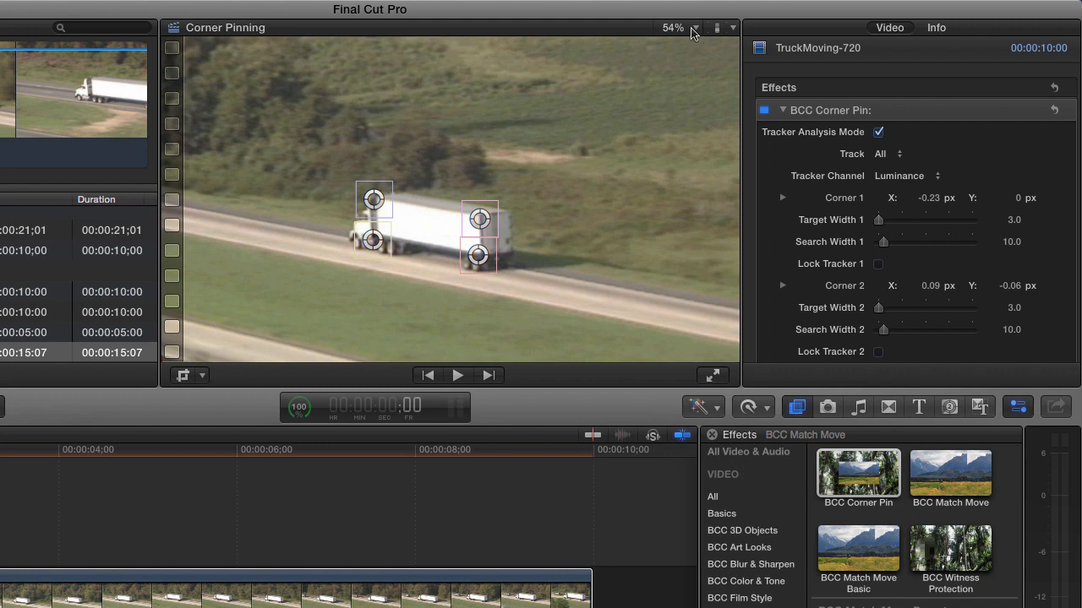
pyautogui.click(695, 28)
pyautogui.click(686, 150)
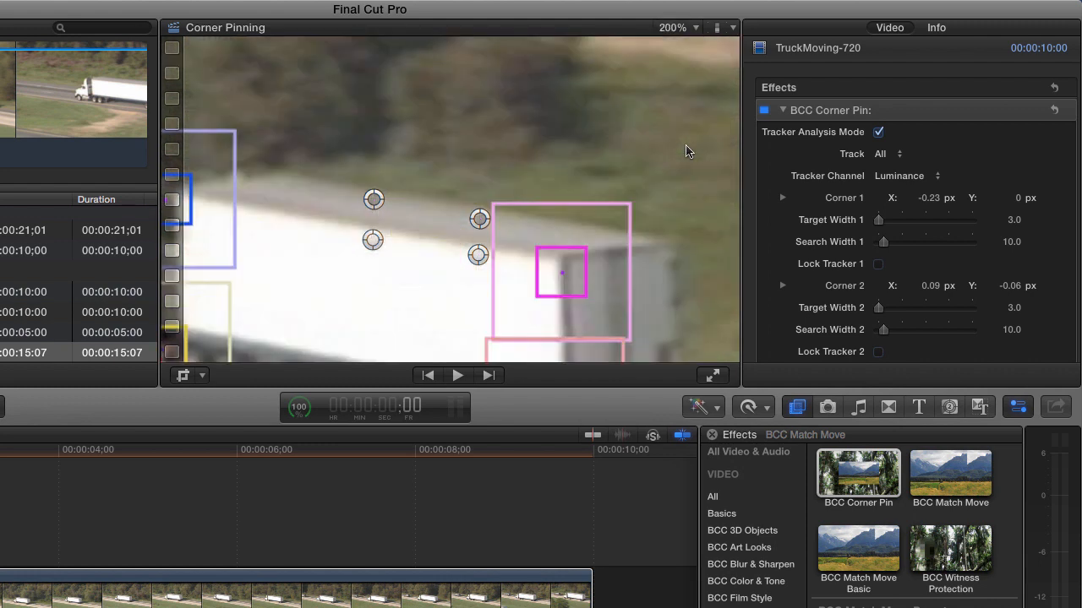
pyautogui.press('h')
pyautogui.moveTo(583, 152); pyautogui.dragTo(586, 75)
pyautogui.moveTo(428, 265); pyautogui.dragTo(433, 188)
pyautogui.moveTo(573, 126); pyautogui.dragTo(564, 118)
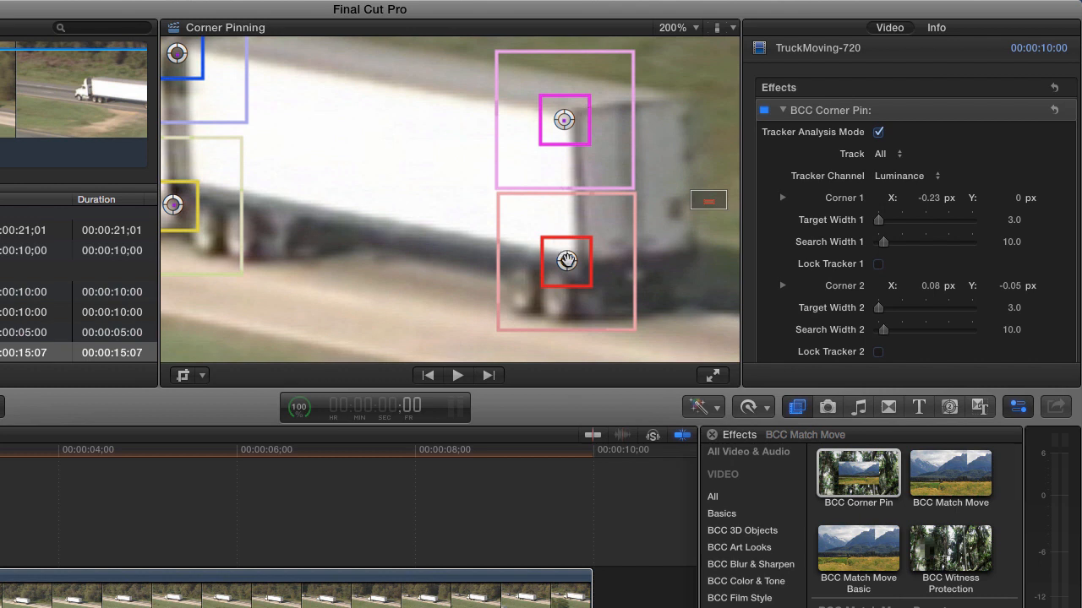
pyautogui.moveTo(564, 257); pyautogui.dragTo(572, 251)
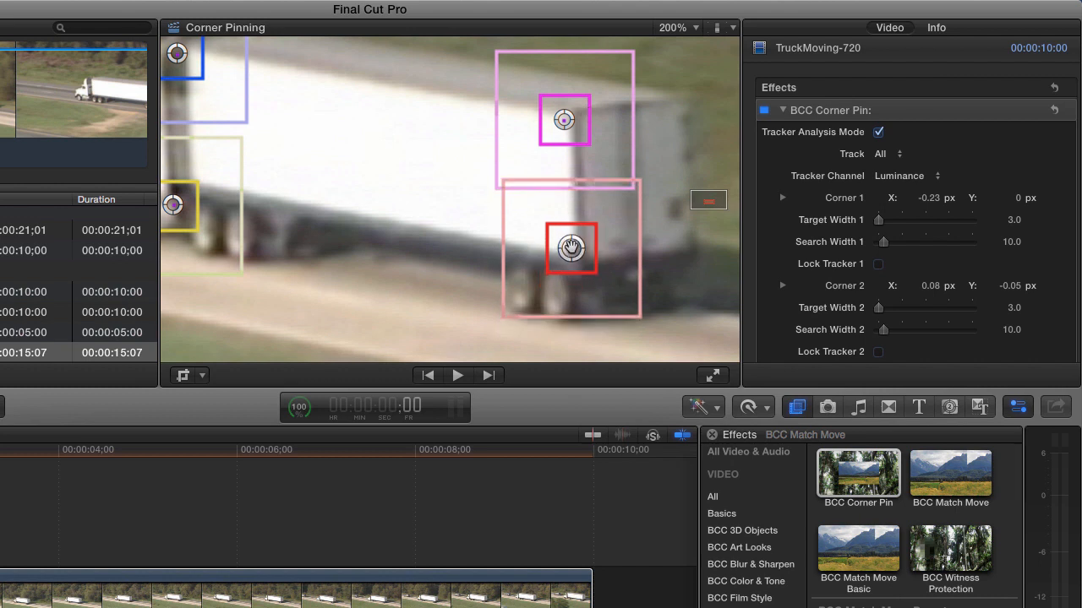
# Align the two front trackers precisely with the upper and lower front corners of the trailer's side panel.
pyautogui.moveTo(383, 228); pyautogui.dragTo(528, 250)
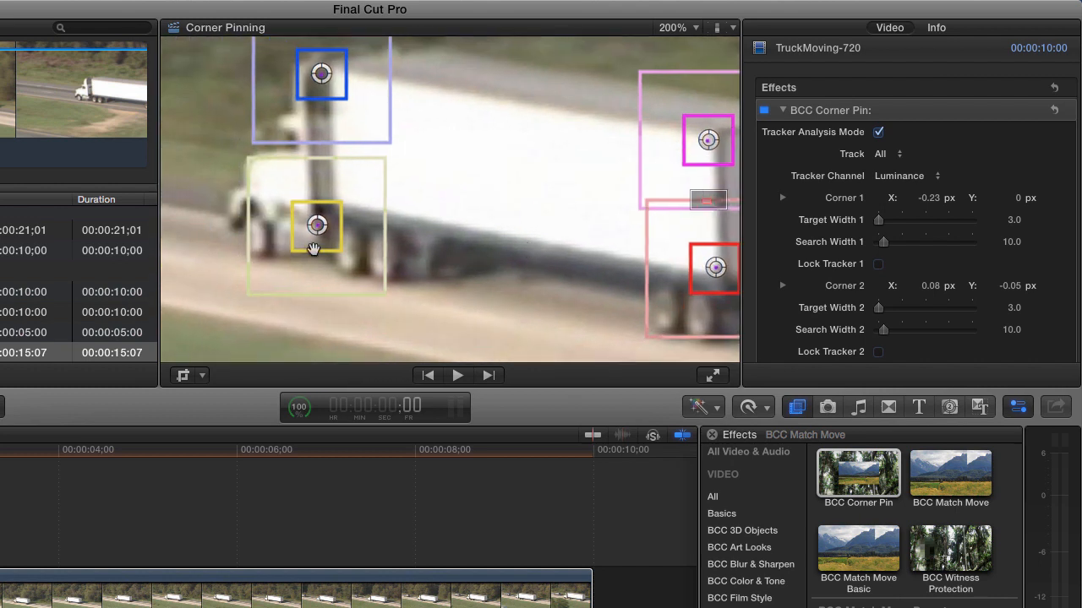
pyautogui.moveTo(322, 213); pyautogui.dragTo(342, 197)
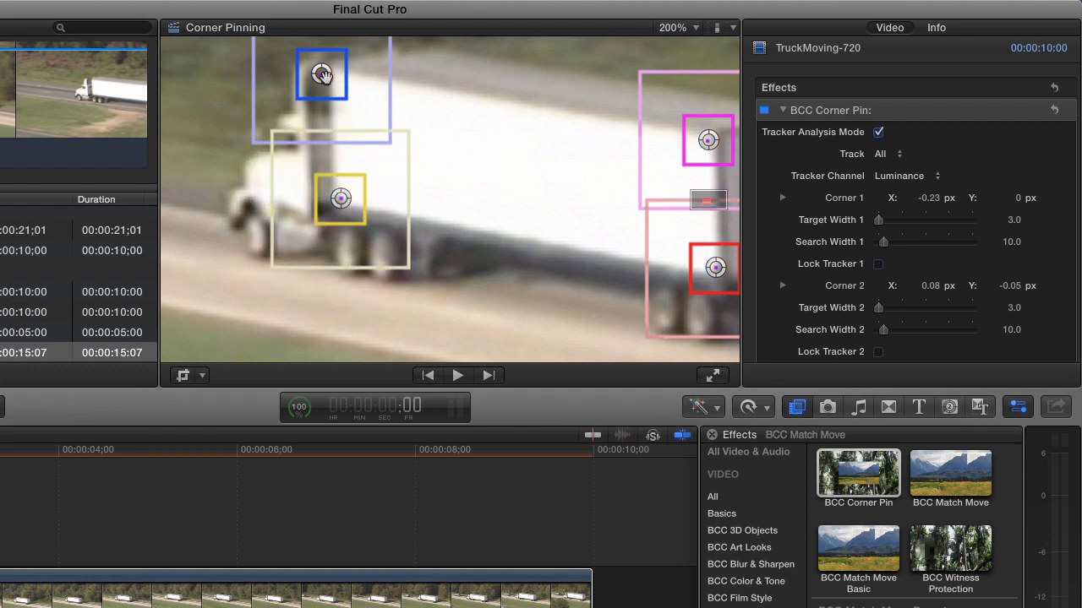
pyautogui.moveTo(321, 73); pyautogui.dragTo(334, 77)
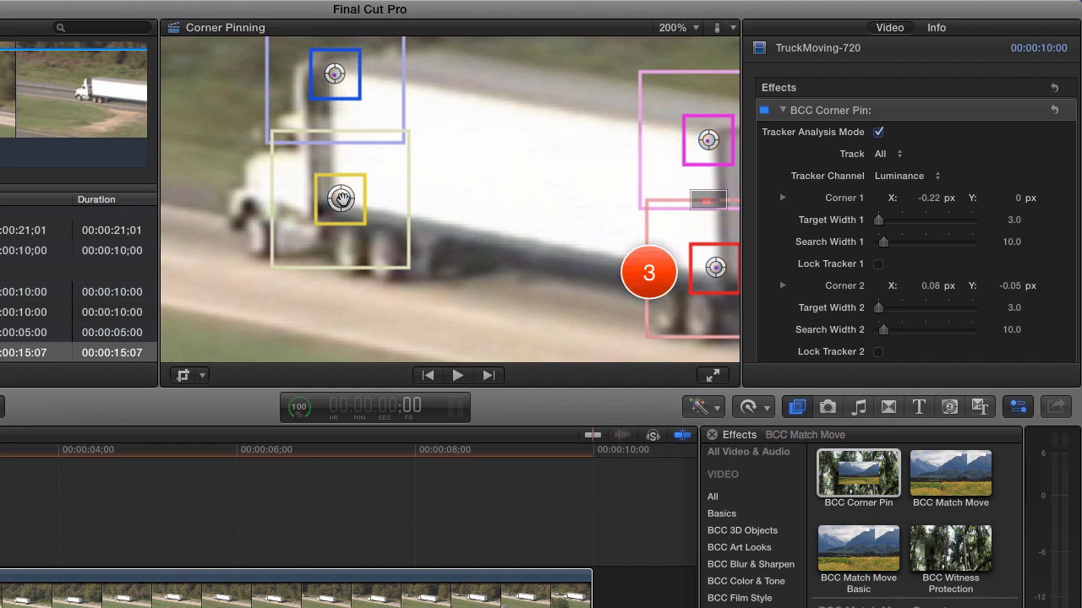
pyautogui.moveTo(340, 198); pyautogui.dragTo(341, 199)
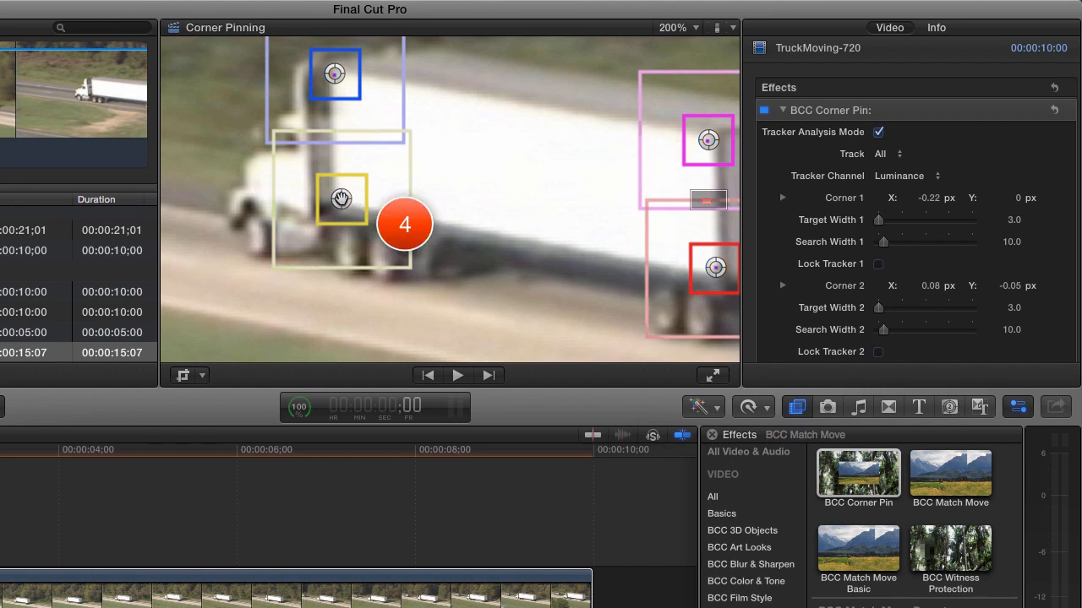
pyautogui.moveTo(342, 198); pyautogui.dragTo(340, 200)
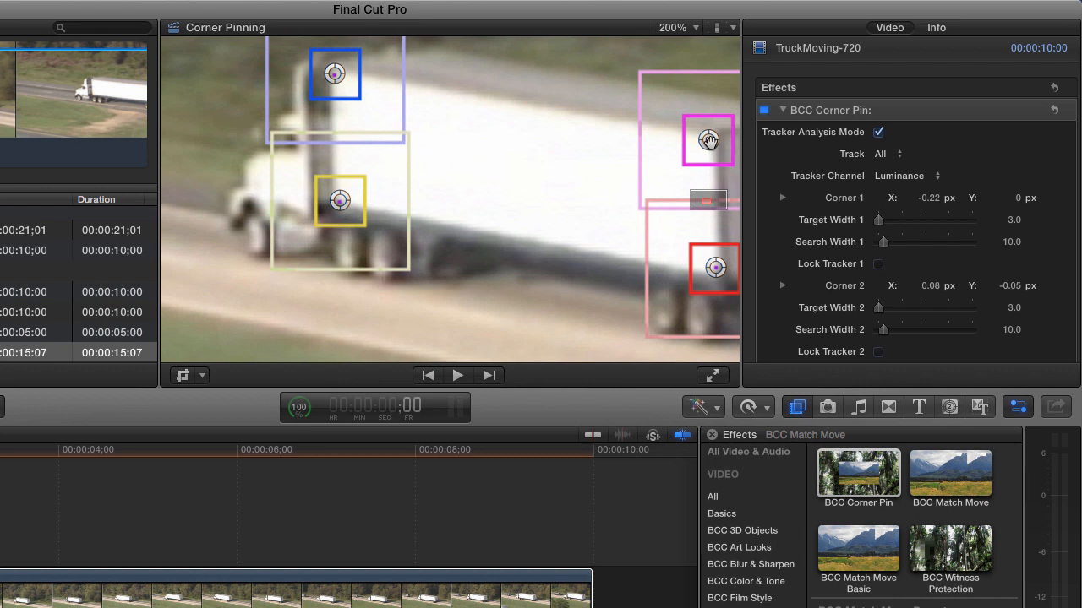
# Track the four corners frame by frame from the first frame to the clip's end, and turn off Tracker Analysis Mode.
pyautogui.hotkey('shift', 'z')
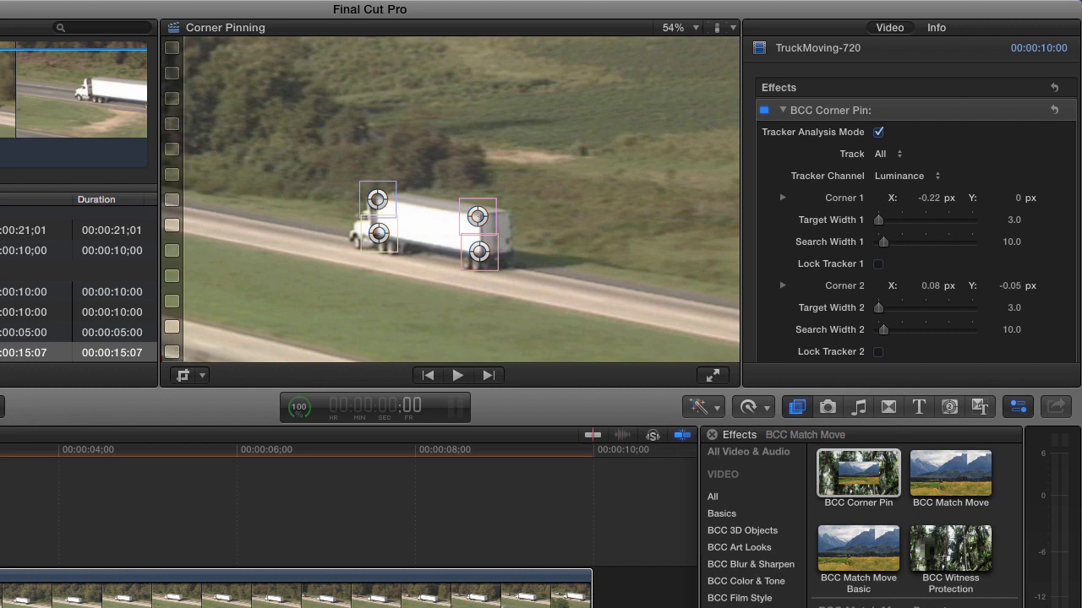
pyautogui.press('super+2')
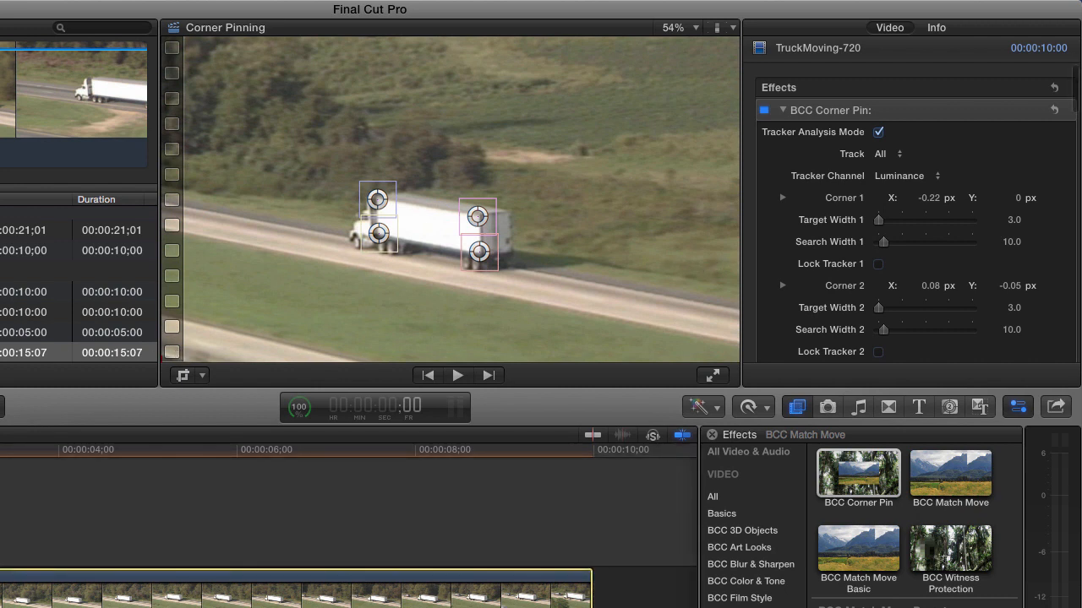
pyautogui.press('Right')
pyautogui.press('Right')
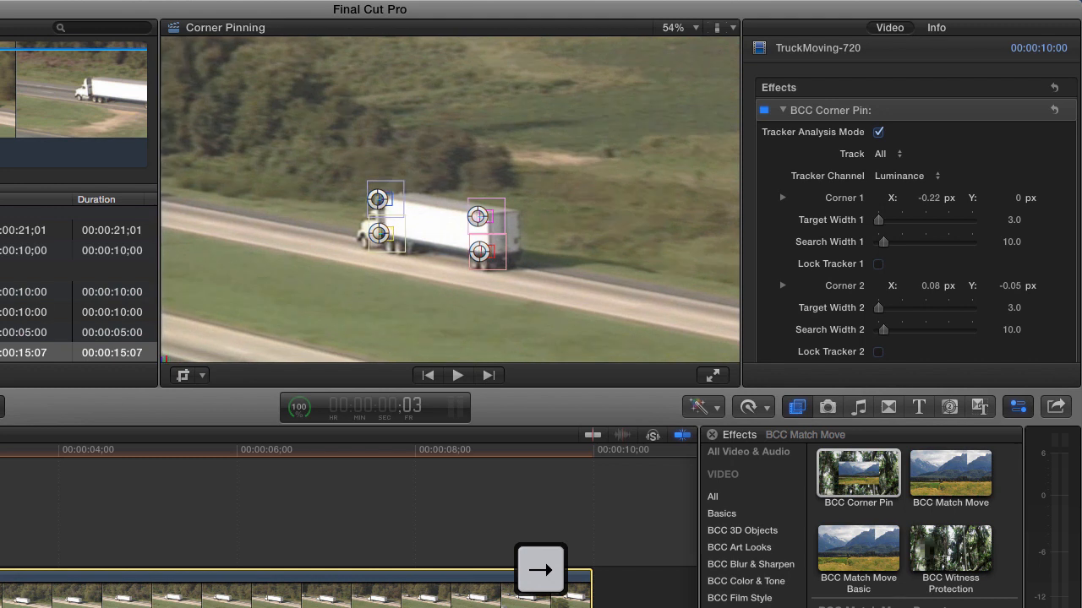
pyautogui.press('Right')
pyautogui.press('Right')
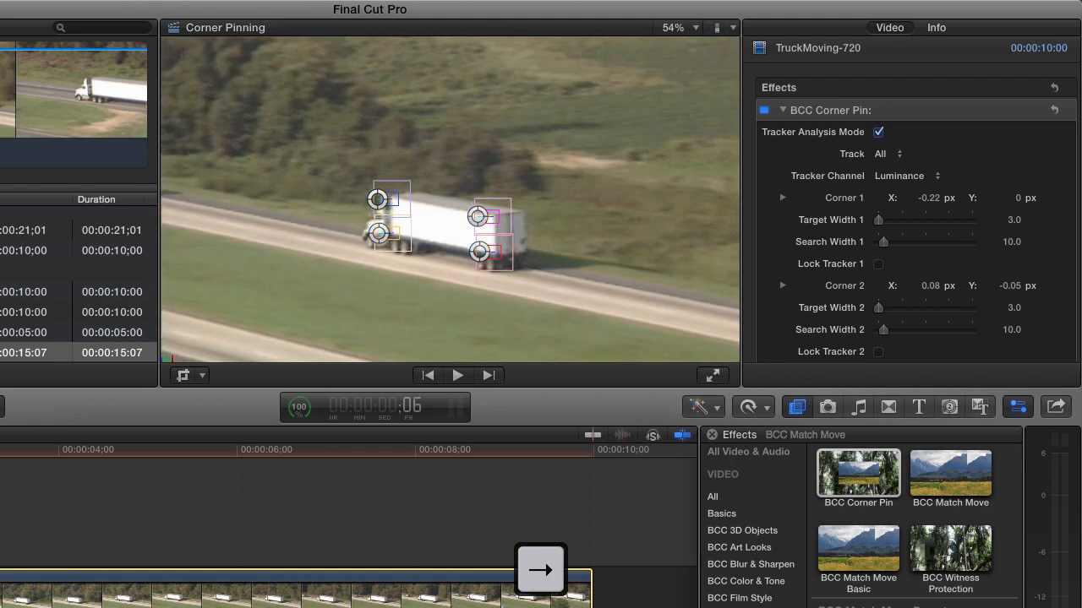
pyautogui.press('Right')
pyautogui.press('Right')
pyautogui.press('Right')
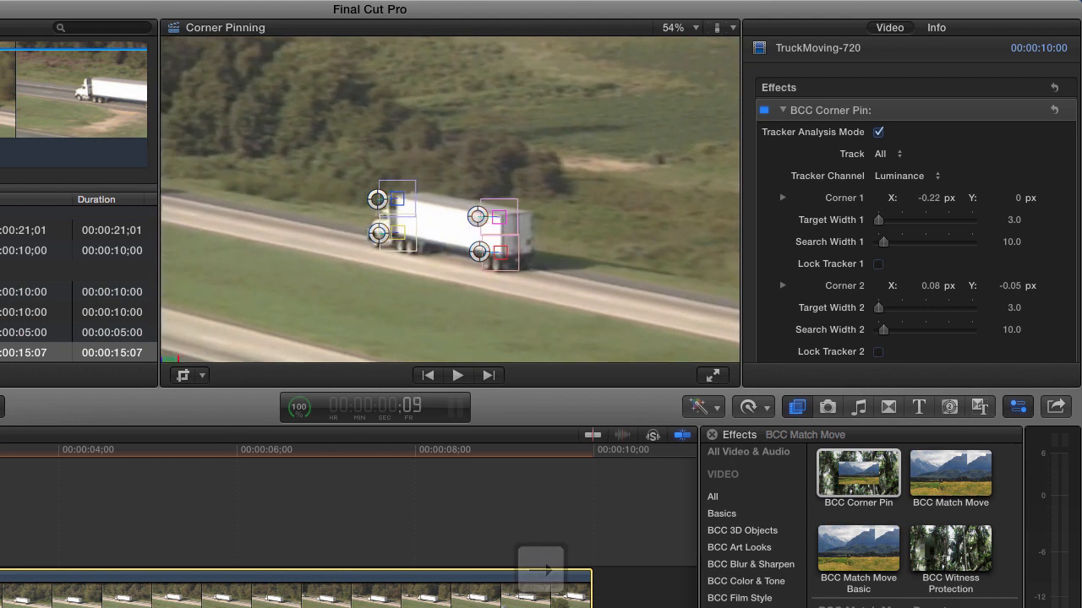
pyautogui.press('Right')
pyautogui.press('Right')
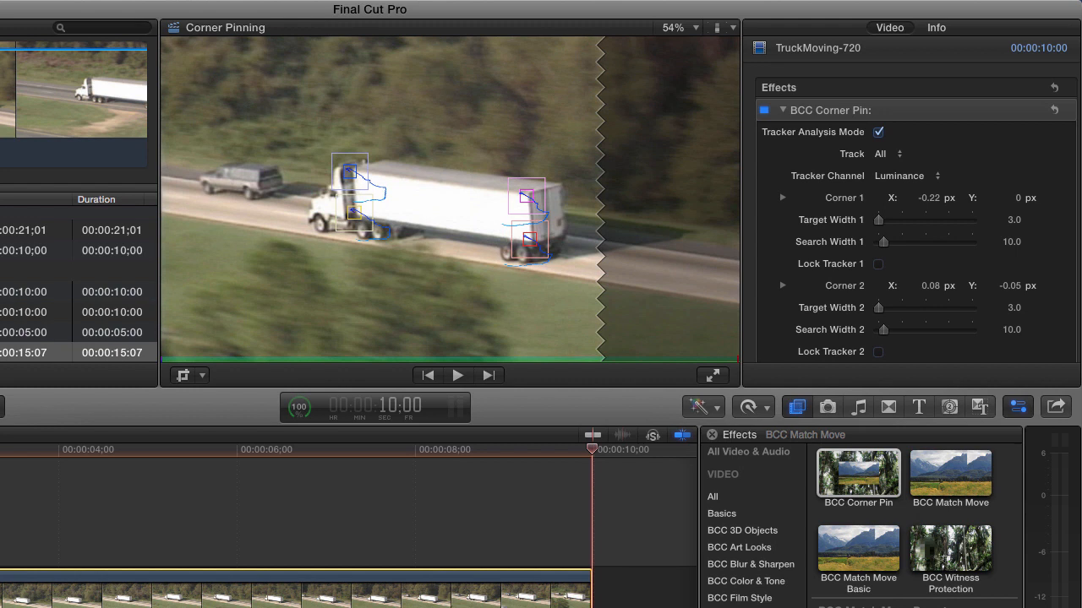
pyautogui.click(877, 133)
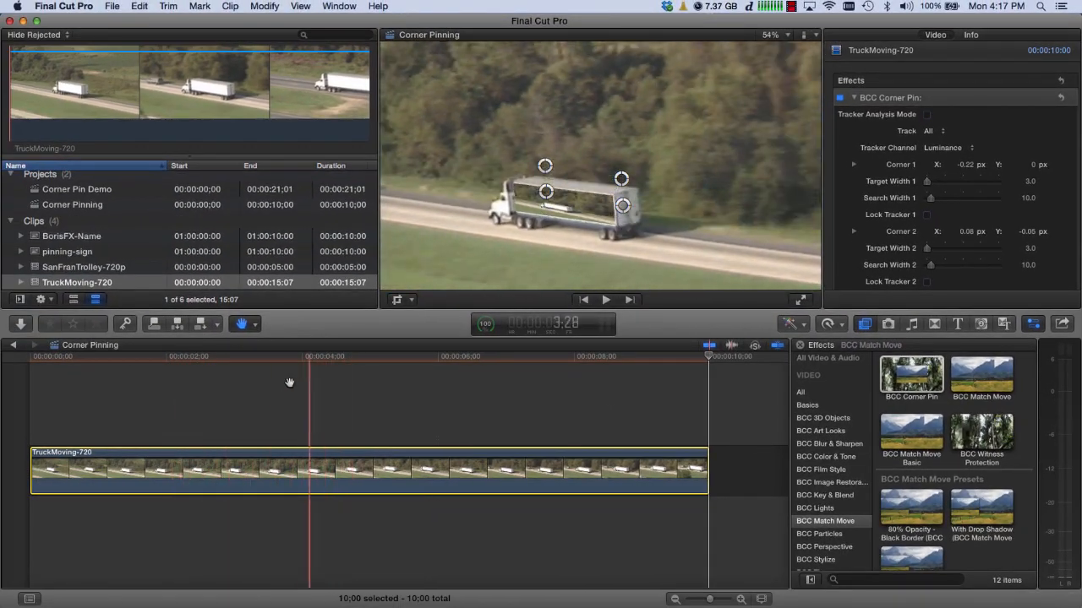
# Apply the BorisFX-Name clip as the truck clip's Corner Pin Foreground and play back the pinned result.
pyautogui.click(113, 359)
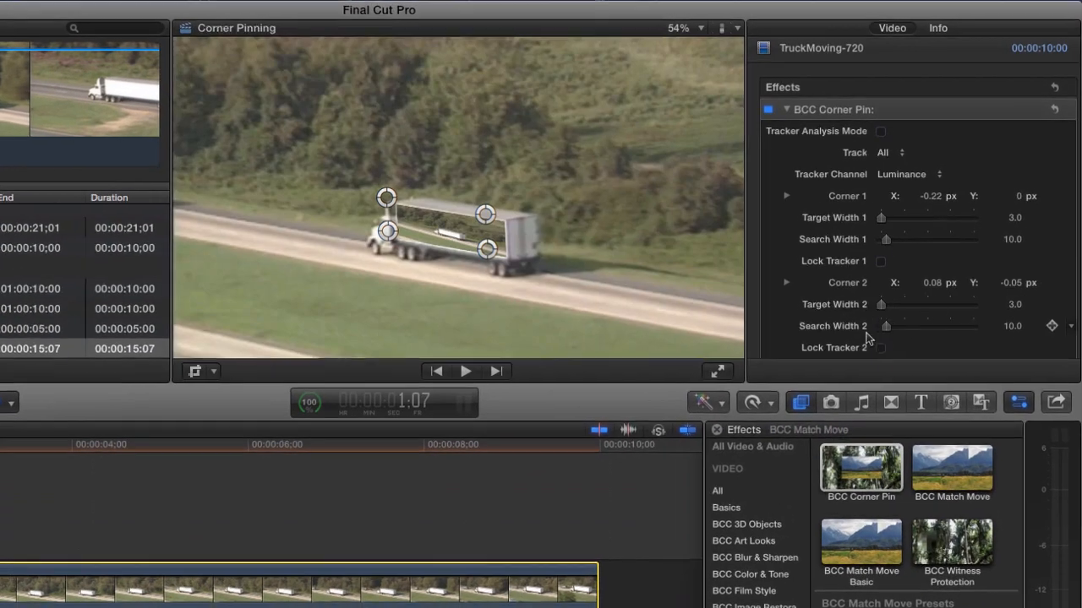
pyautogui.scroll(-20, 932, 280)
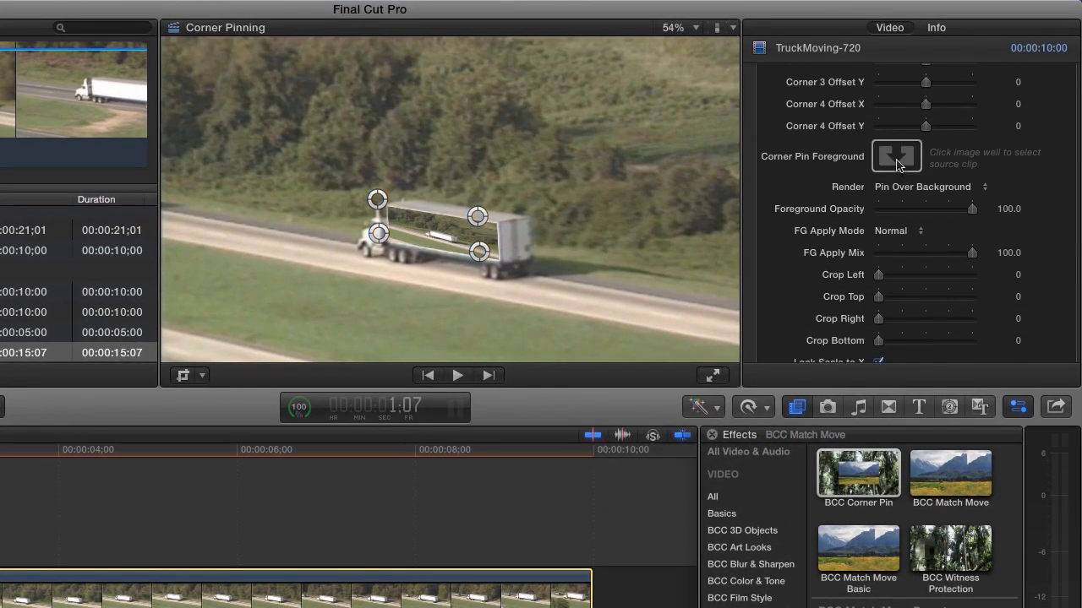
pyautogui.click(896, 158)
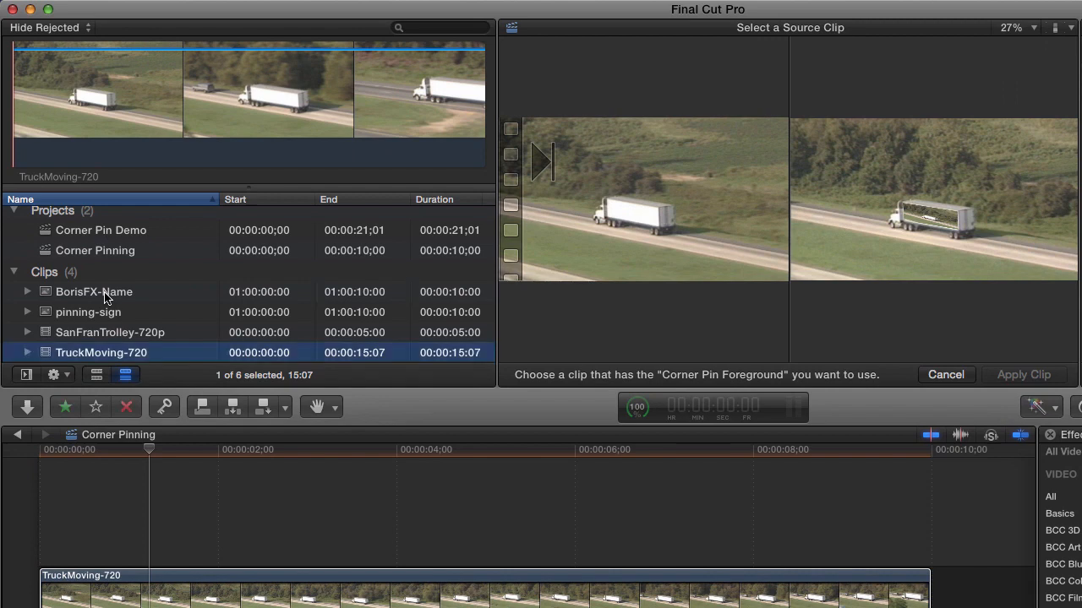
pyautogui.click(104, 293)
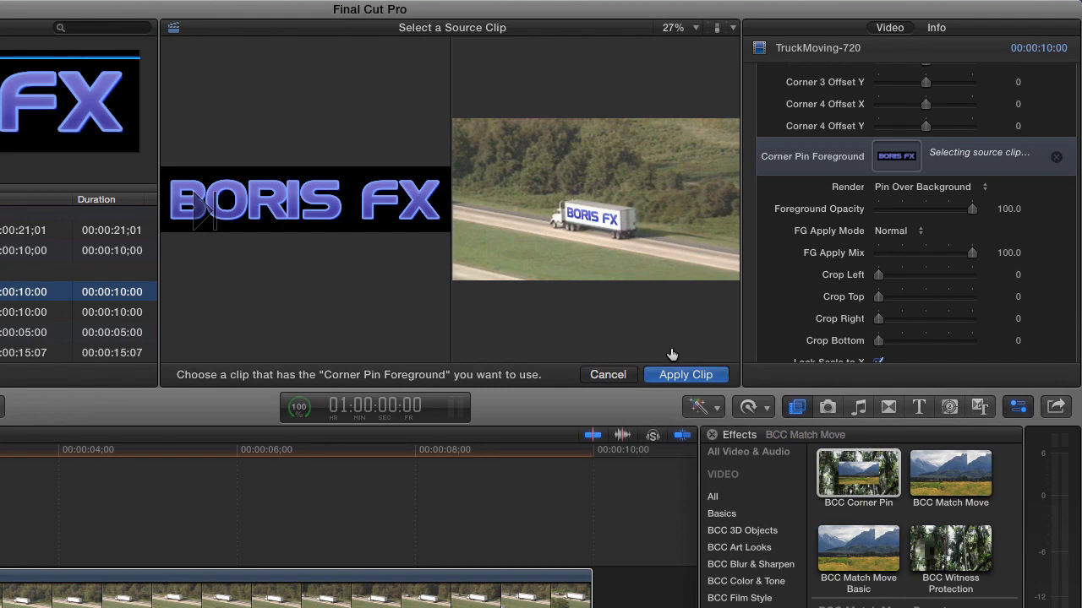
pyautogui.click(685, 376)
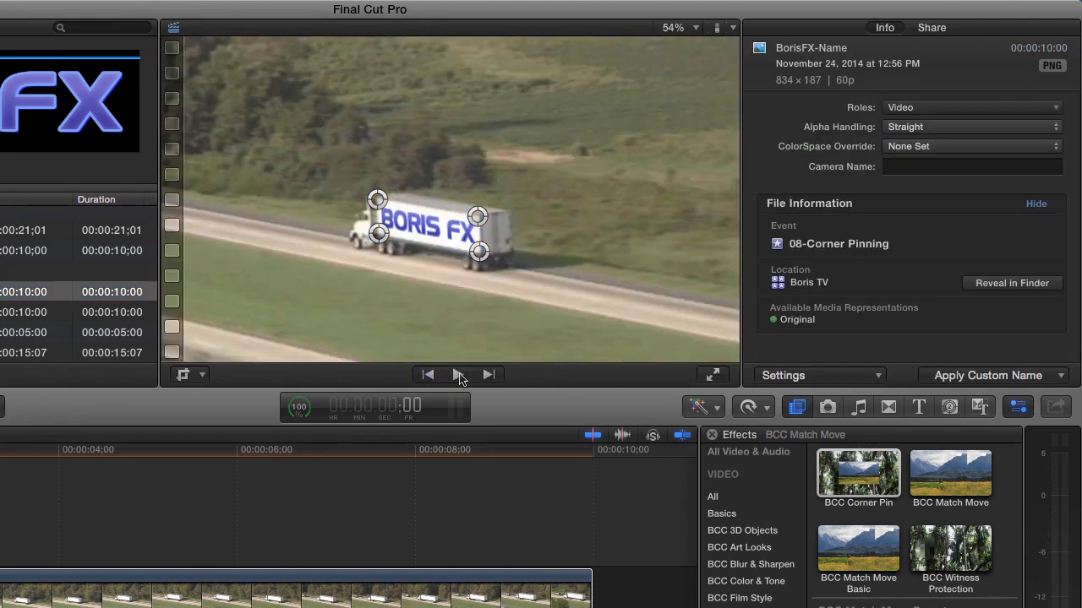
pyautogui.click(457, 375)
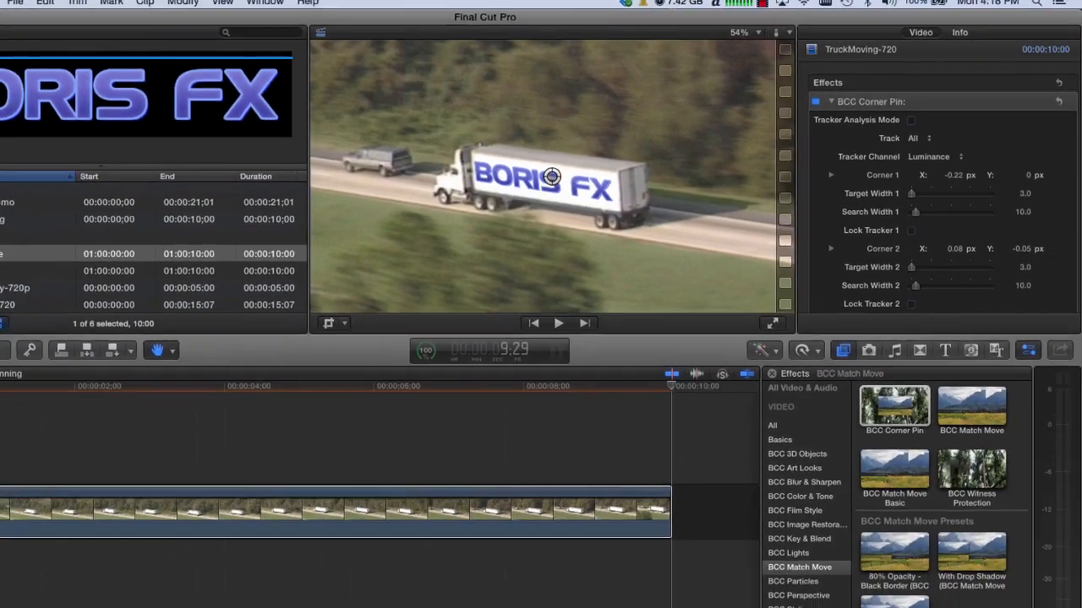
# Insert the SanFranTrolley-720p clip after the truck clip in the timeline and go to its first frame.
pyautogui.click(60, 271)
pyautogui.press('w')
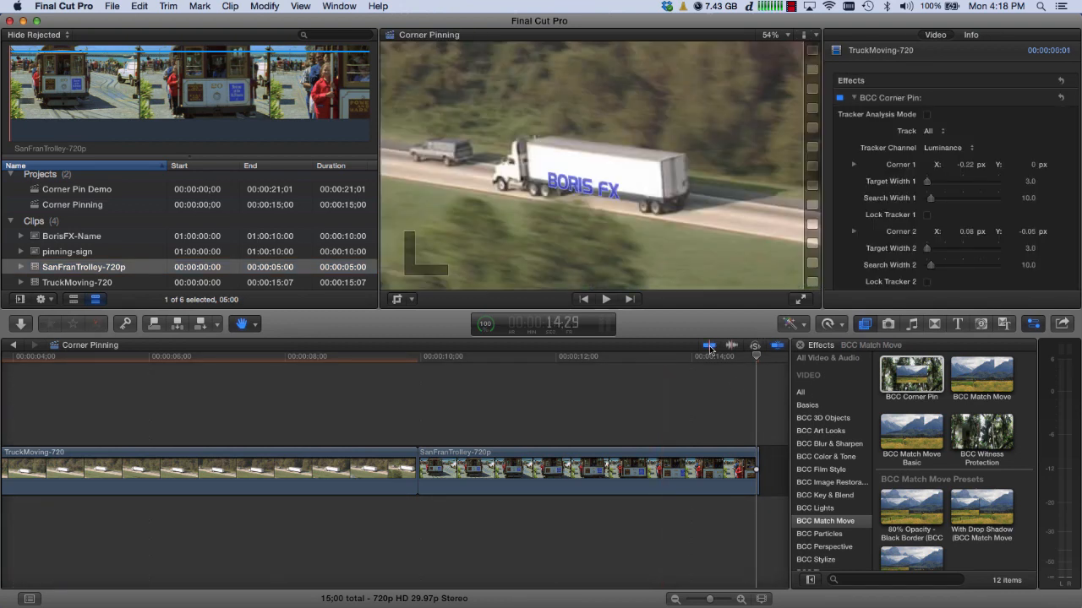
pyautogui.press('Up')
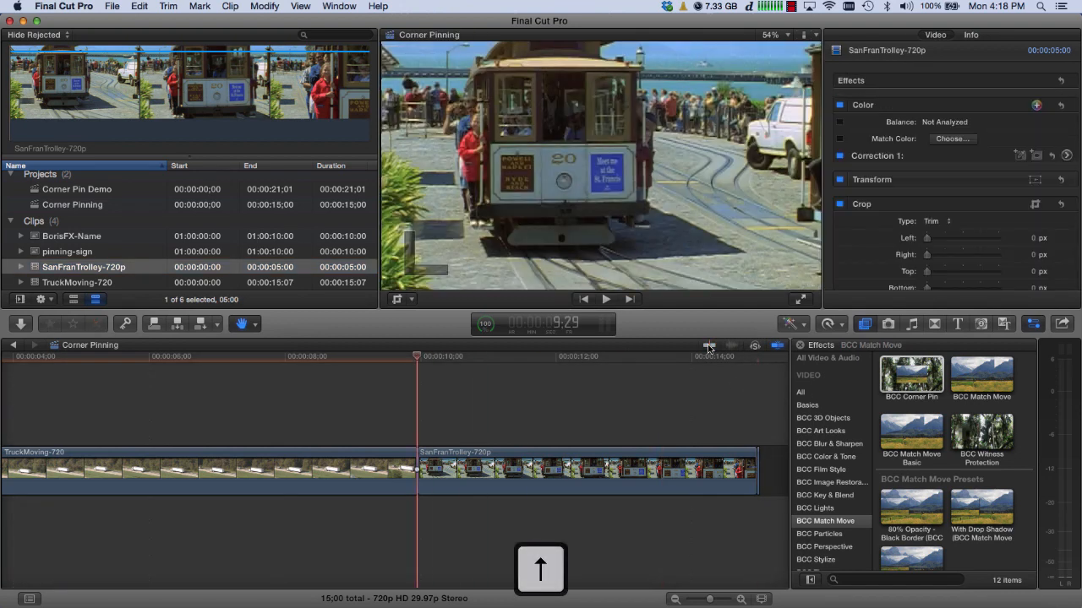
# Apply the BCC Corner Pin effect to the trolley clip and enable Tracker Analysis Mode.
pyautogui.moveTo(902, 376); pyautogui.dragTo(572, 460)
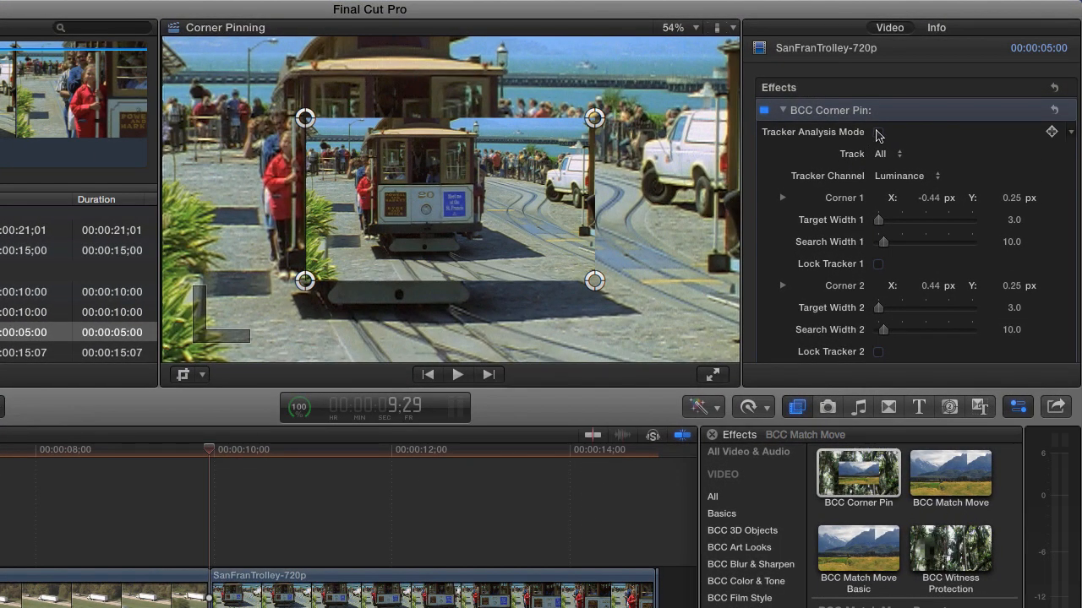
pyautogui.click(887, 131)
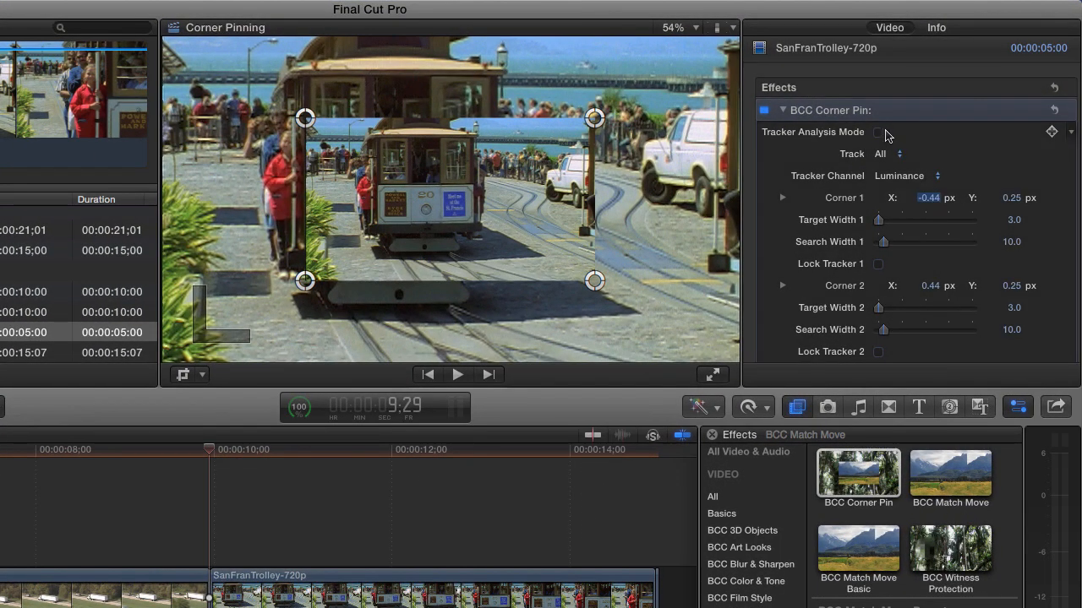
pyautogui.click(879, 133)
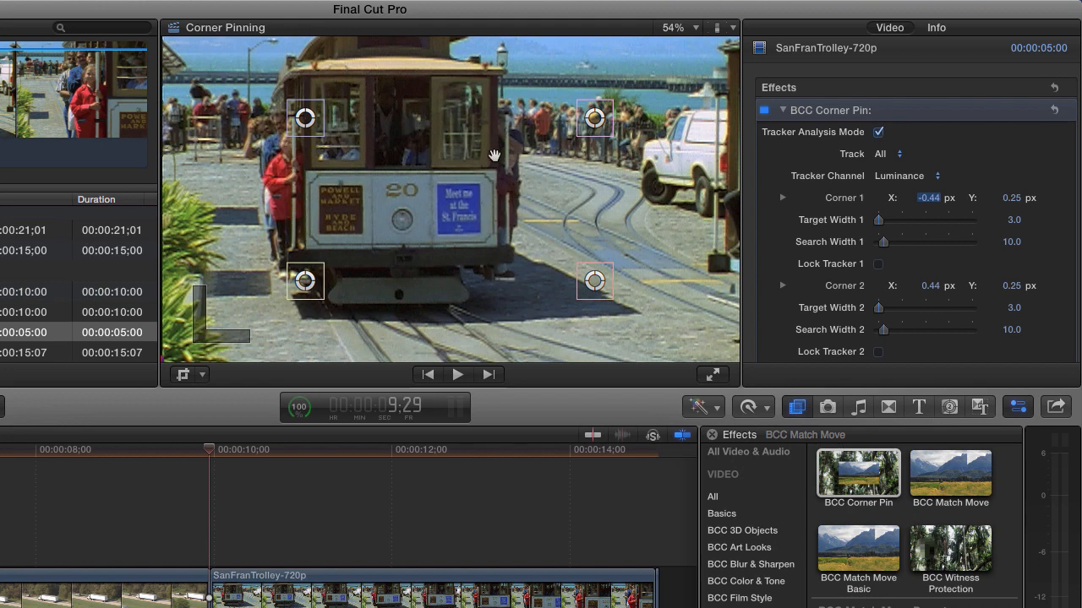
# Roughly place the four trackers on the corners of the trolley's brown Powell and Market sign.
pyautogui.moveTo(305, 117); pyautogui.dragTo(322, 192)
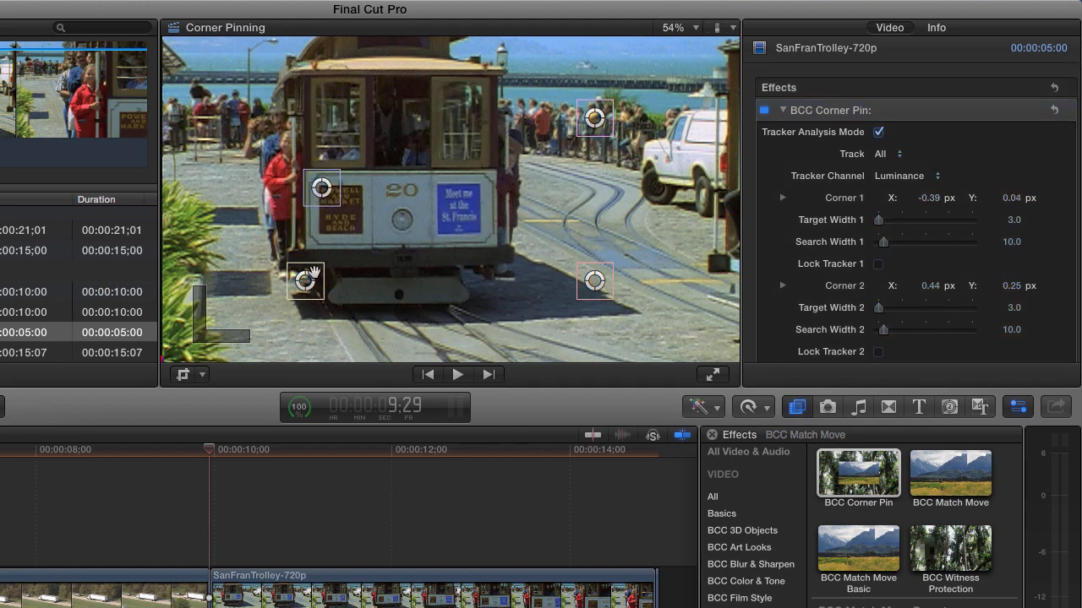
pyautogui.moveTo(305, 281); pyautogui.dragTo(321, 230)
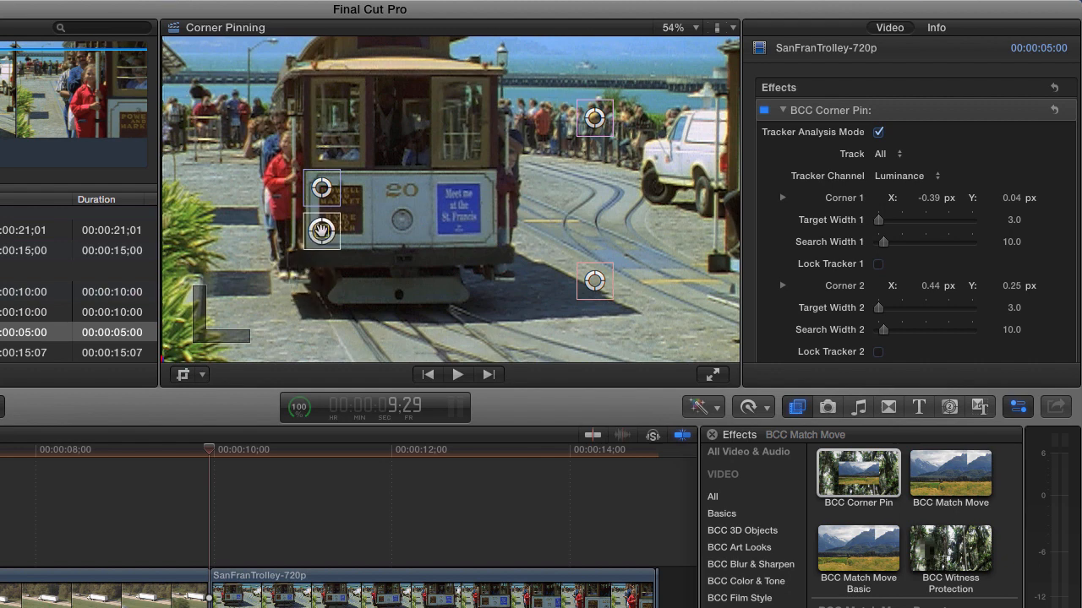
pyautogui.moveTo(594, 119); pyautogui.dragTo(360, 188)
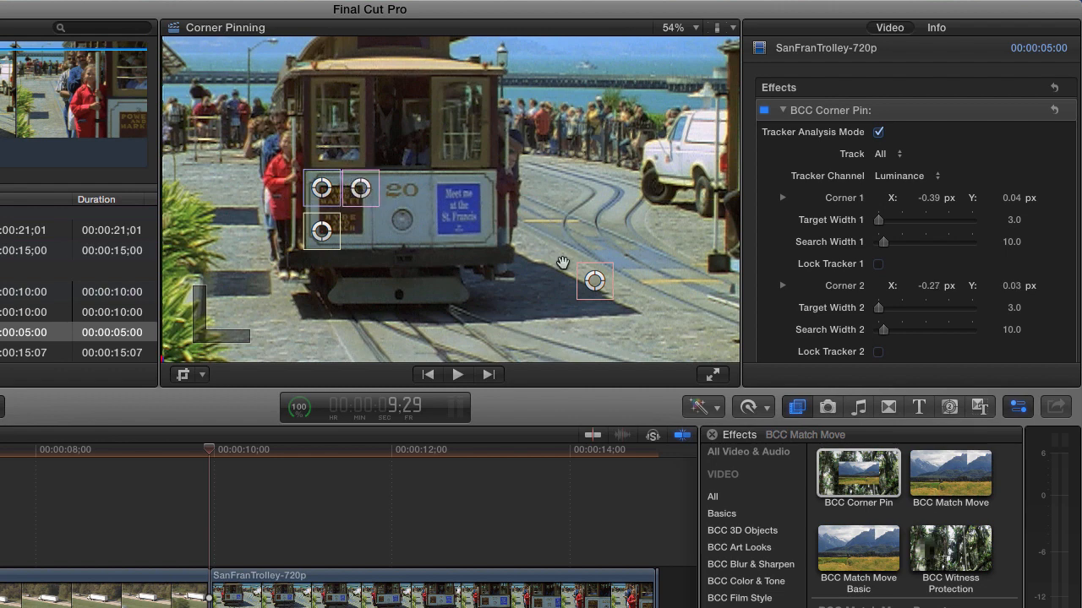
pyautogui.moveTo(594, 280); pyautogui.dragTo(360, 232)
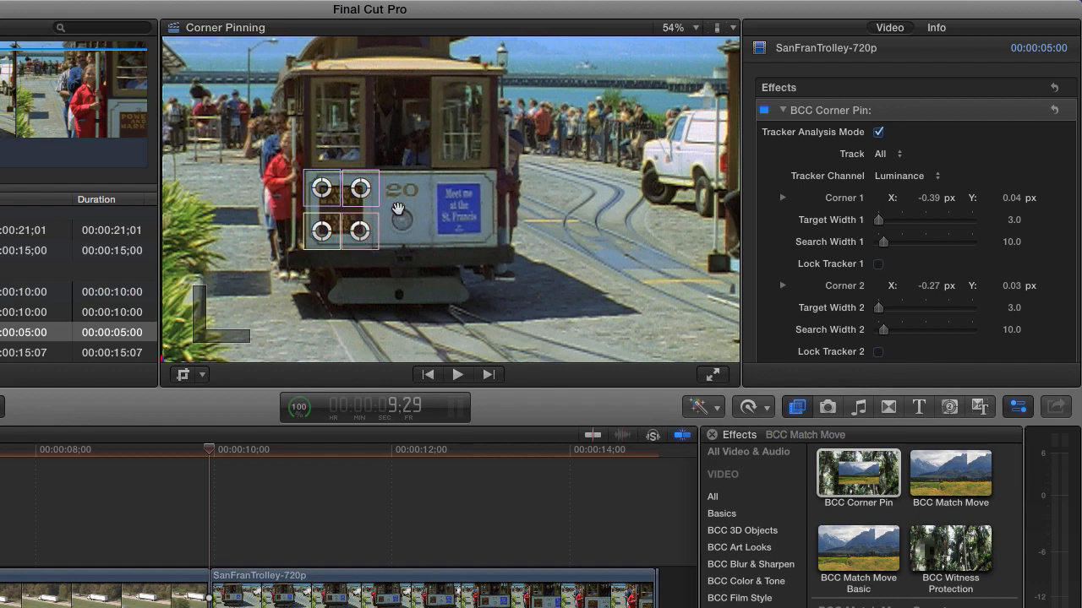
# Align the four trackers precisely with the brown sign's corners at 200% magnification, then fit the whole frame again.
pyautogui.click(695, 28)
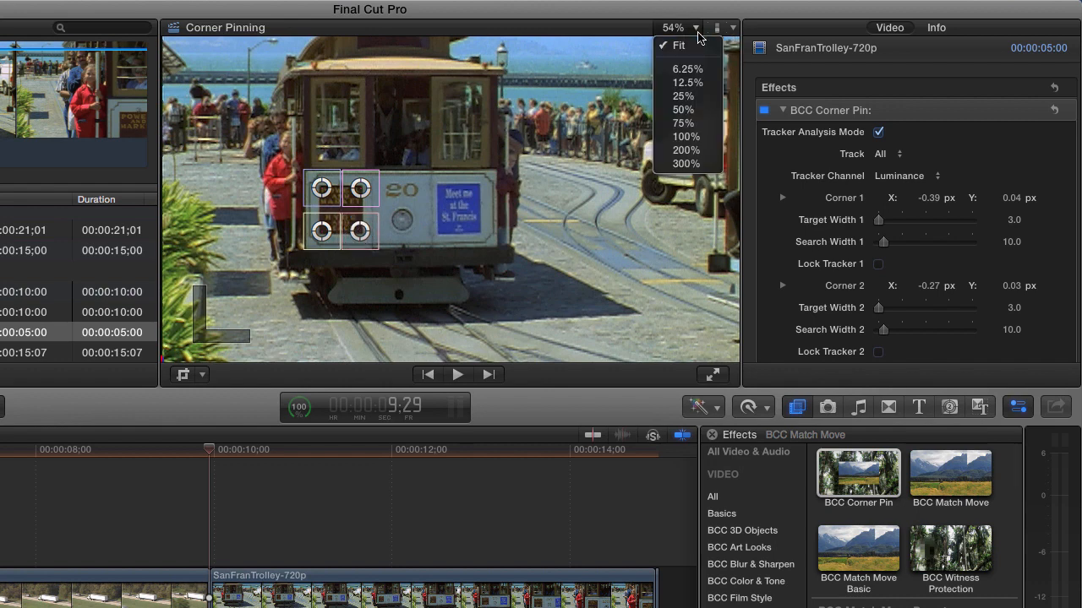
pyautogui.click(684, 151)
pyautogui.moveTo(387, 253); pyautogui.dragTo(665, 202)
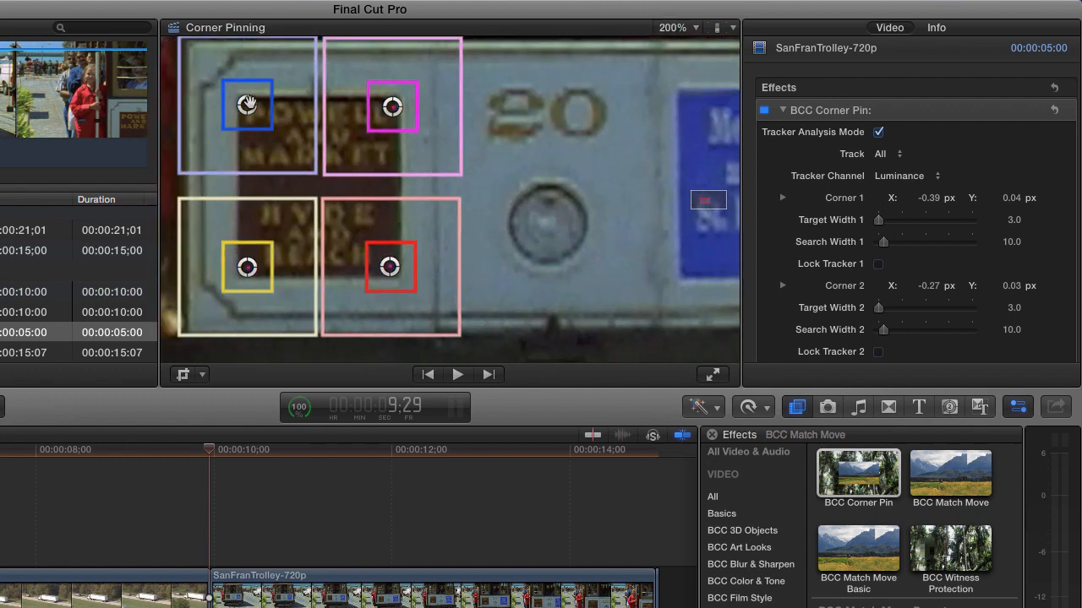
pyautogui.moveTo(247, 111); pyautogui.dragTo(240, 101)
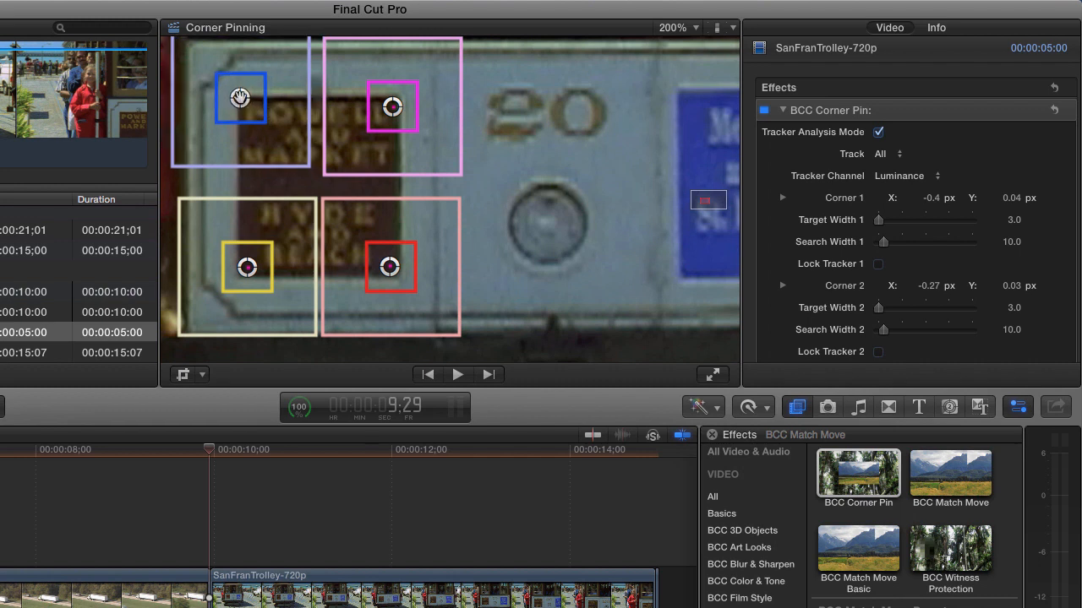
pyautogui.moveTo(247, 272); pyautogui.dragTo(240, 275)
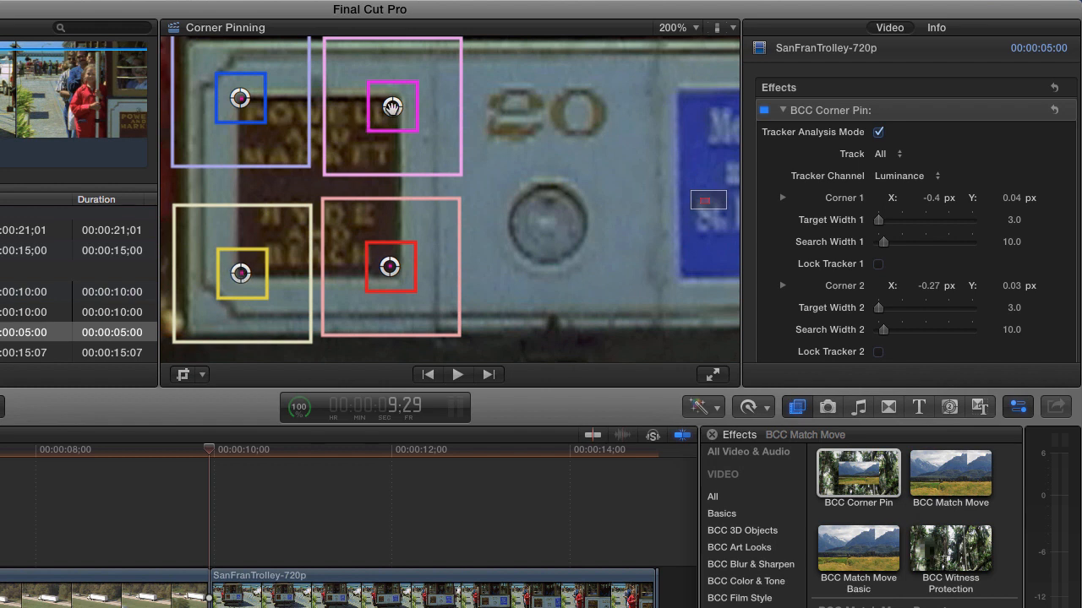
pyautogui.moveTo(393, 107); pyautogui.dragTo(394, 99)
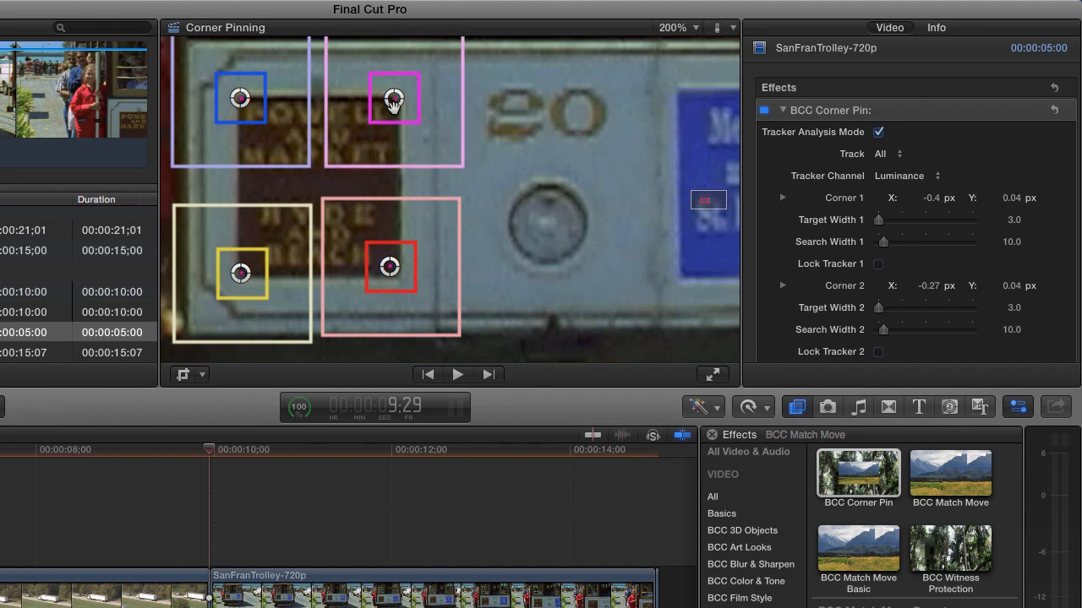
pyautogui.moveTo(390, 267); pyautogui.dragTo(395, 272)
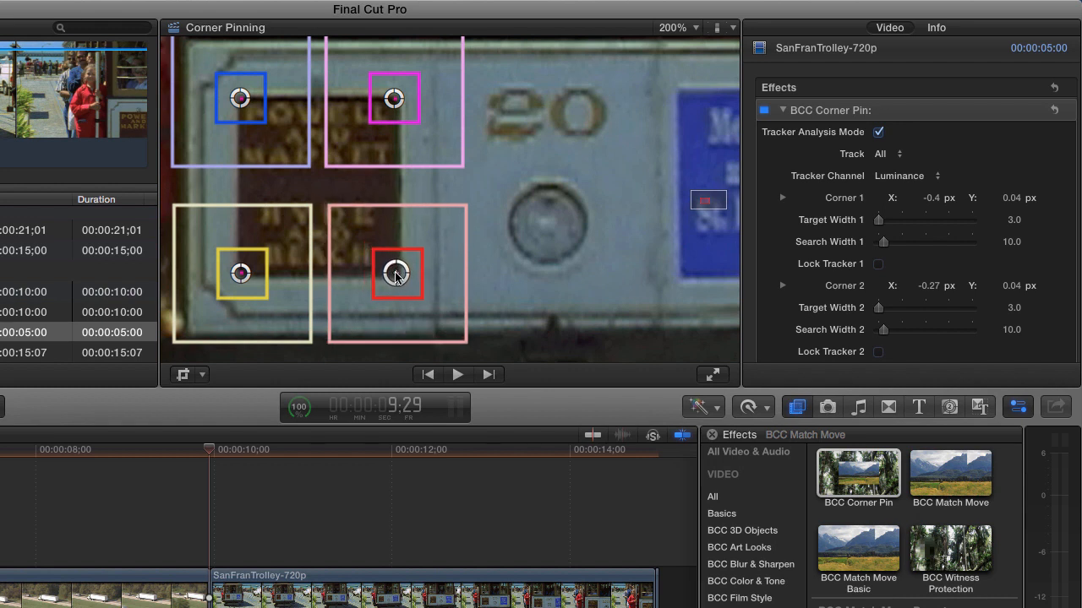
pyautogui.hotkey('shift', 'z')
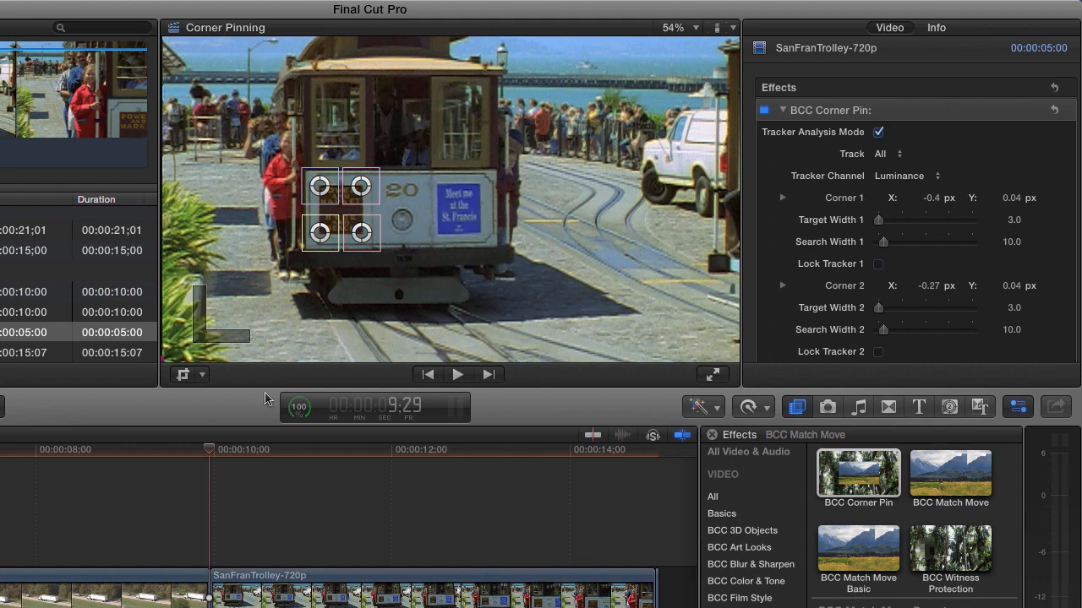
# Track the brown sign's four corners forward frame by frame from the start of the trolley clip.
pyautogui.press('space')
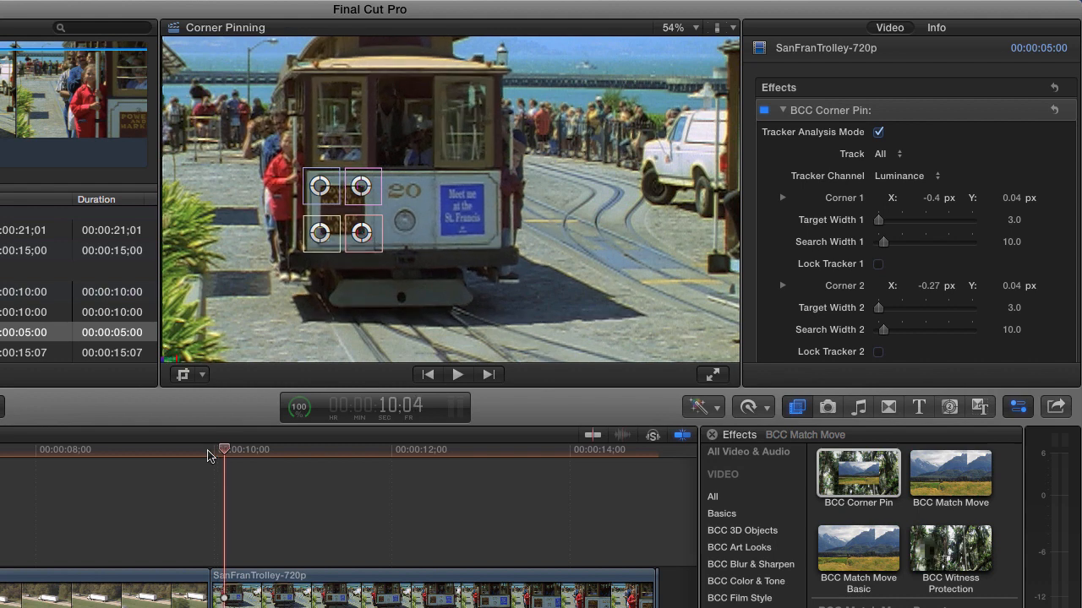
pyautogui.press('Right')
pyautogui.press('Right')
pyautogui.press('Right')
pyautogui.press('Right')
pyautogui.press('Right')
pyautogui.press('Right')
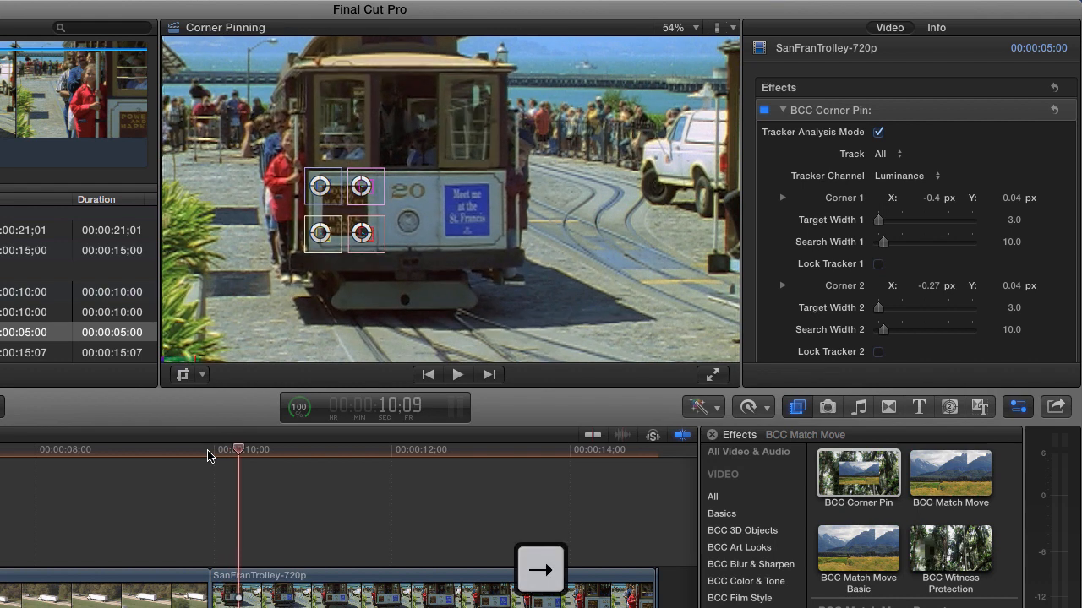
pyautogui.press('Right')
pyautogui.press('Right')
pyautogui.press('Right')
pyautogui.press('Right')
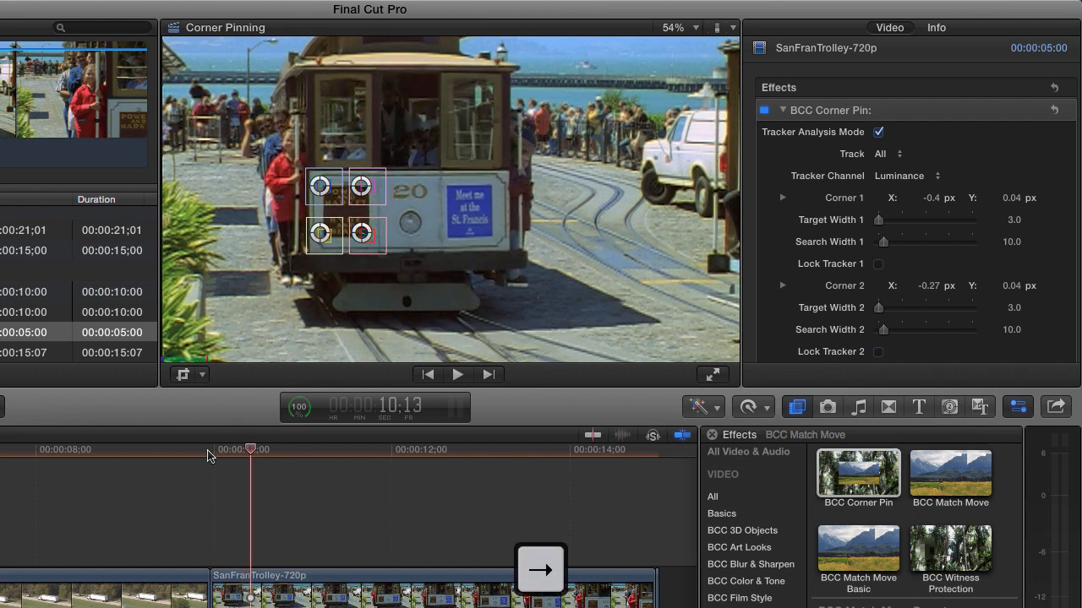
pyautogui.press('Right')
pyautogui.press('Right')
pyautogui.press('Right')
pyautogui.press('Right')
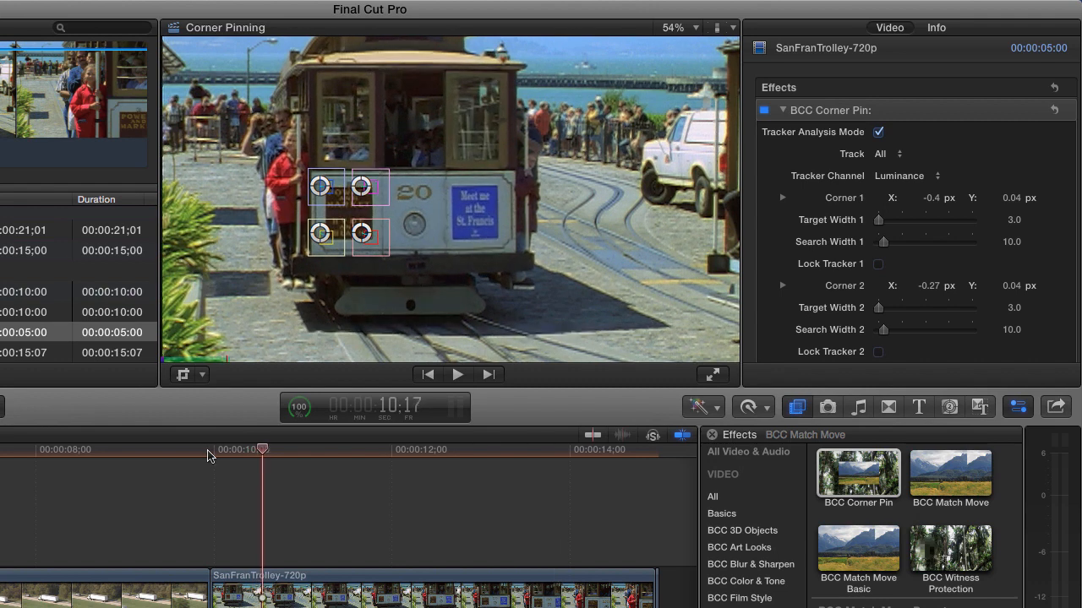
pyautogui.press('Right')
pyautogui.press('Right')
pyautogui.press('Right')
pyautogui.press('Right')
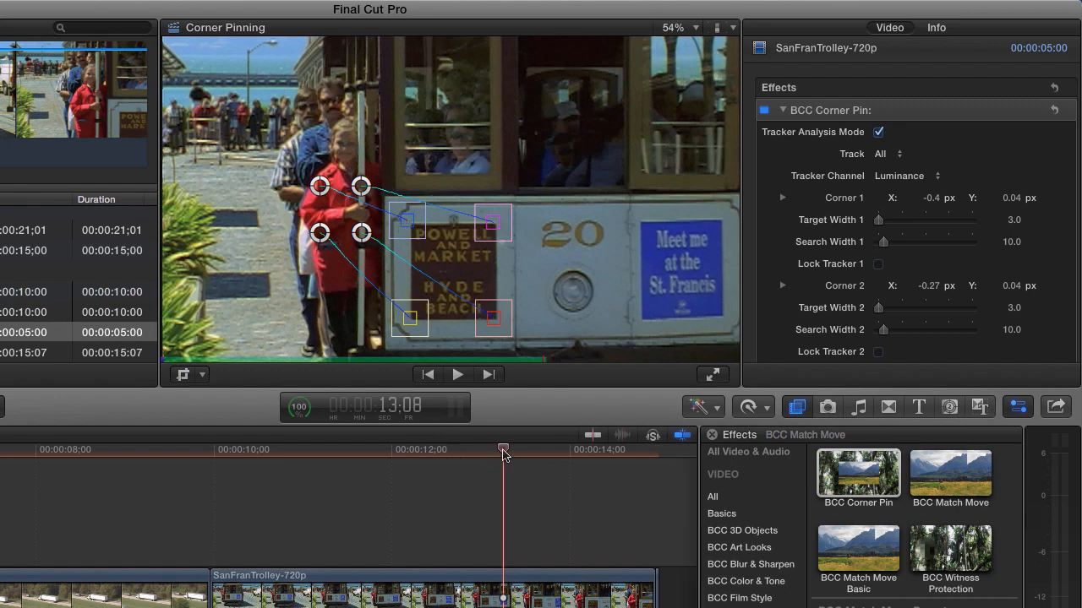
# Go back to about 12;07 and shift the Corner 1 tracker slightly to X -0.39, Y 0.03.
pyautogui.moveTo(503, 453); pyautogui.dragTo(414, 448)
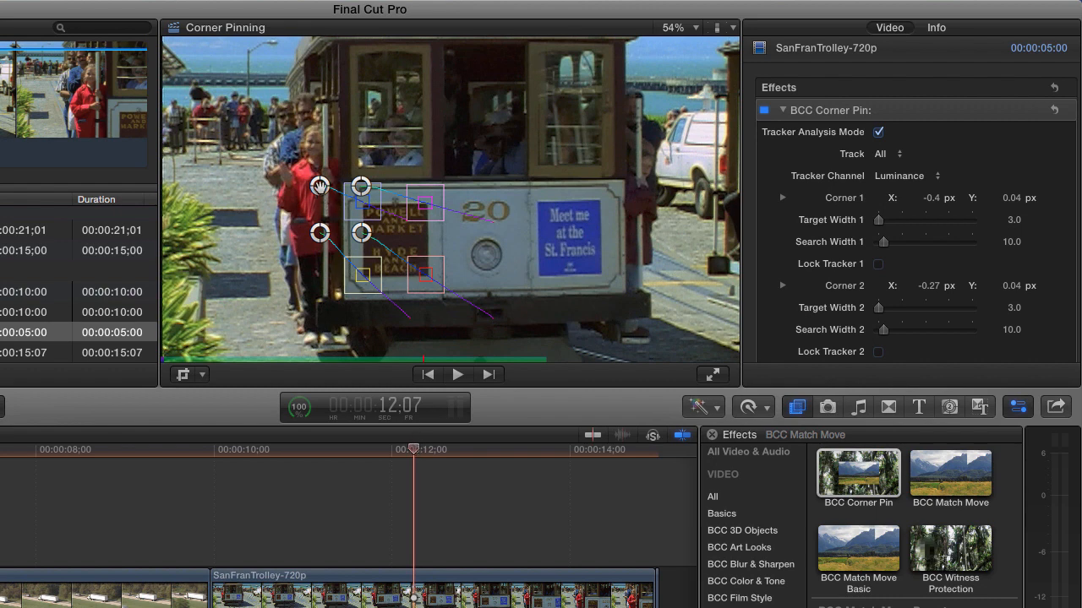
pyautogui.click(320, 186)
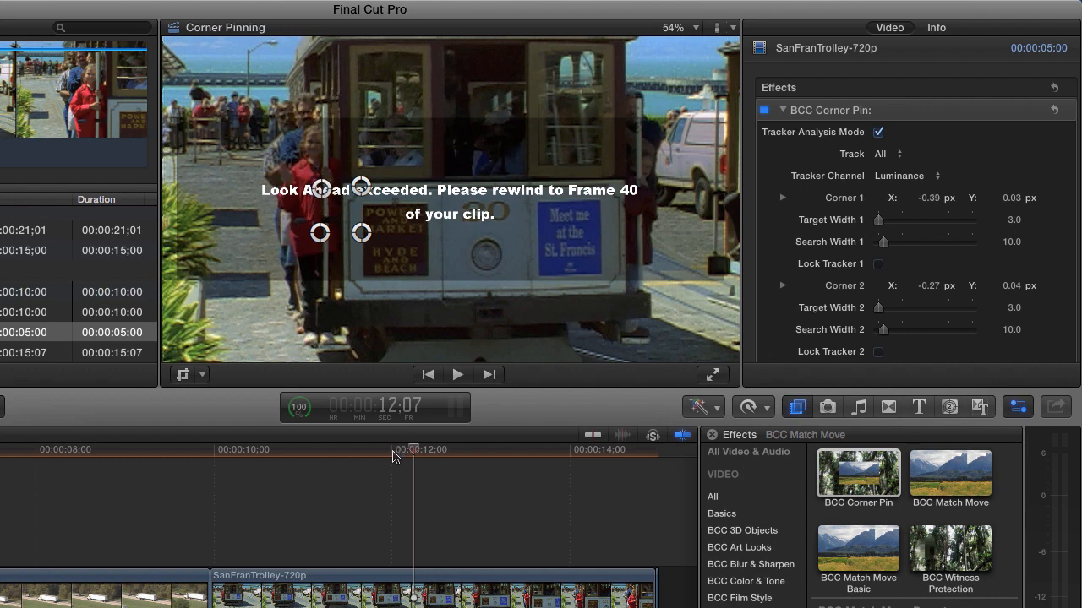
# Rewind to near the trolley clip's start and re-track the four corners forward frame by frame through the rest of the clip.
pyautogui.click(246, 450)
pyautogui.press('Right')
pyautogui.press('Right')
pyautogui.press('Right')
pyautogui.press('Right')
pyautogui.press('Right')
pyautogui.press('Right')
pyautogui.press('Right')
pyautogui.press('Right')
pyautogui.press('Right')
pyautogui.press('Right')
pyautogui.press('Right')
pyautogui.press('Right')
pyautogui.press('Right')
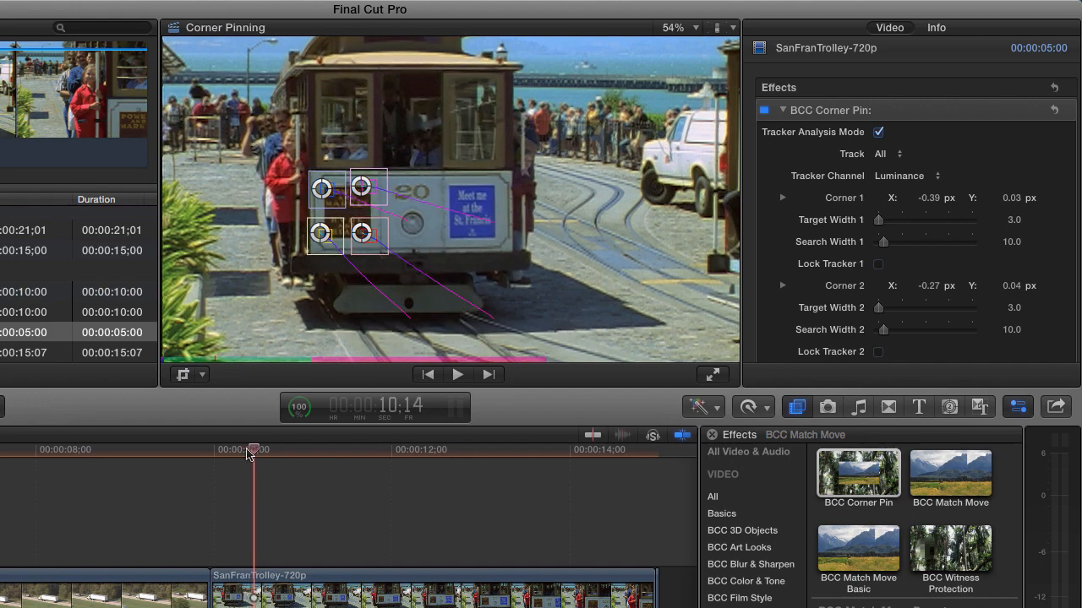
pyautogui.press('Right')
pyautogui.press('Right')
pyautogui.press('Right')
pyautogui.press('Right')
pyautogui.press('Right')
pyautogui.press('Right')
pyautogui.press('Right')
pyautogui.press('Right')
pyautogui.press('Right')
pyautogui.press('Right')
pyautogui.press('Right')
pyautogui.press('Right')
pyautogui.press('Right')
pyautogui.press('Right')
pyautogui.press('Right')
pyautogui.press('Right')
pyautogui.press('Right')
pyautogui.press('Right')
pyautogui.press('Right')
pyautogui.press('Right')
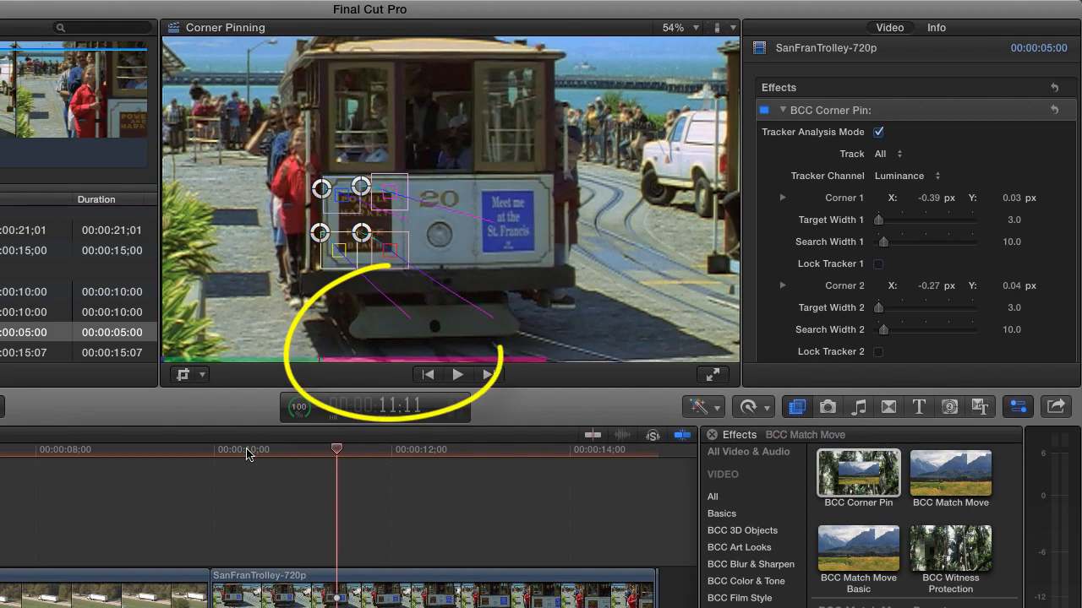
pyautogui.press('Right')
pyautogui.press('Right')
pyautogui.press('Right')
pyautogui.press('Right')
pyautogui.press('Right')
pyautogui.press('Right')
pyautogui.press('Right')
pyautogui.press('Right')
pyautogui.press('Right')
pyautogui.press('Right')
pyautogui.press('Right')
pyautogui.press('Right')
pyautogui.press('Right')
pyautogui.press('Right')
pyautogui.press('Right')
pyautogui.press('Right')
pyautogui.press('Right')
pyautogui.press('Right')
pyautogui.press('Right')
pyautogui.press('Right')
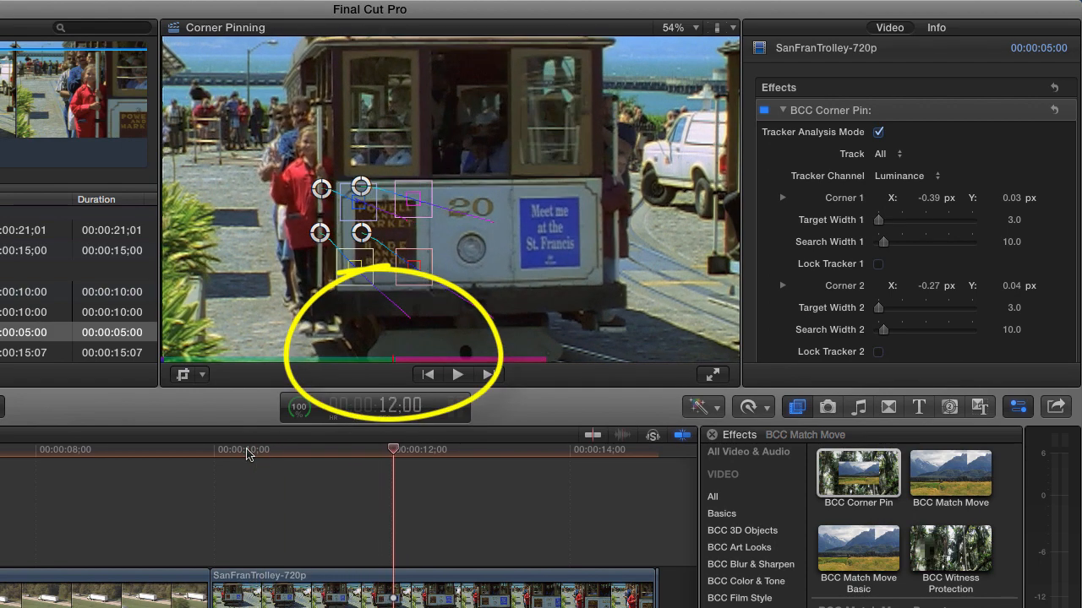
pyautogui.press('Right')
pyautogui.press('Right')
pyautogui.press('Right')
pyautogui.press('Right')
pyautogui.press('Right')
pyautogui.press('Right')
pyautogui.press('Right')
pyautogui.press('Right')
pyautogui.press('Right')
pyautogui.press('Right')
pyautogui.press('Right')
pyautogui.press('Right')
pyautogui.press('Right')
pyautogui.press('Right')
pyautogui.press('Right')
pyautogui.press('Right')
pyautogui.press('Right')
pyautogui.press('Right')
pyautogui.press('Right')
pyautogui.press('Right')
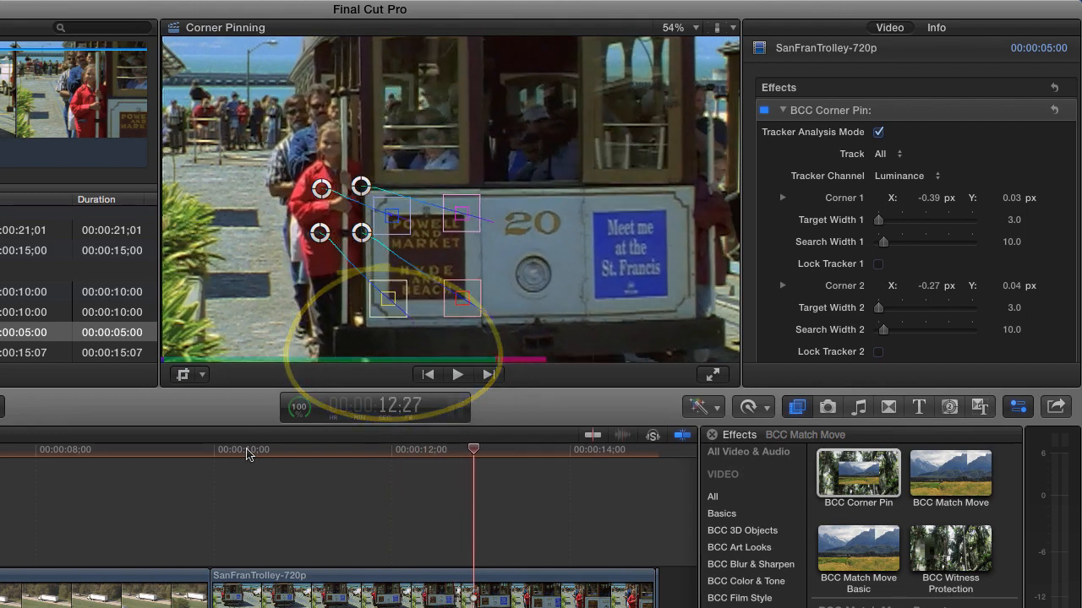
pyautogui.press('Right')
pyautogui.press('Right')
pyautogui.press('Right')
pyautogui.press('Right')
pyautogui.press('Right')
pyautogui.press('Right')
pyautogui.press('Right')
pyautogui.press('Right')
pyautogui.press('Right')
pyautogui.press('Right')
pyautogui.press('Right')
pyautogui.press('Right')
pyautogui.press('Right')
pyautogui.press('Right')
pyautogui.press('Right')
pyautogui.press('Right')
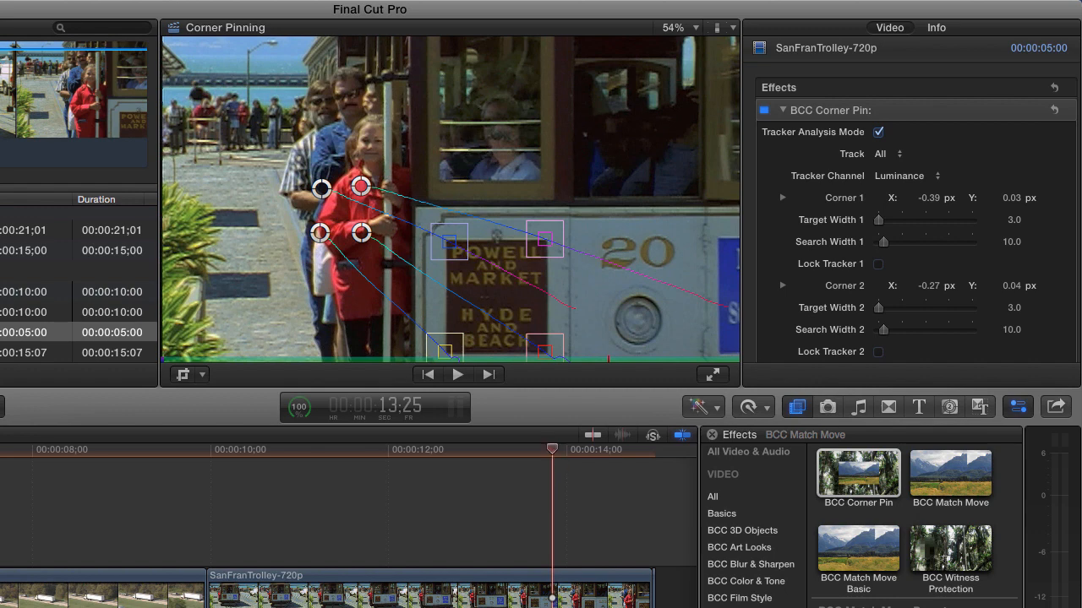
# Trim the end of the trolley clip to the playhead at 13;25, just before the sign leaves the frame.
pyautogui.click(554, 590)
pyautogui.hotkey('alt', ']')
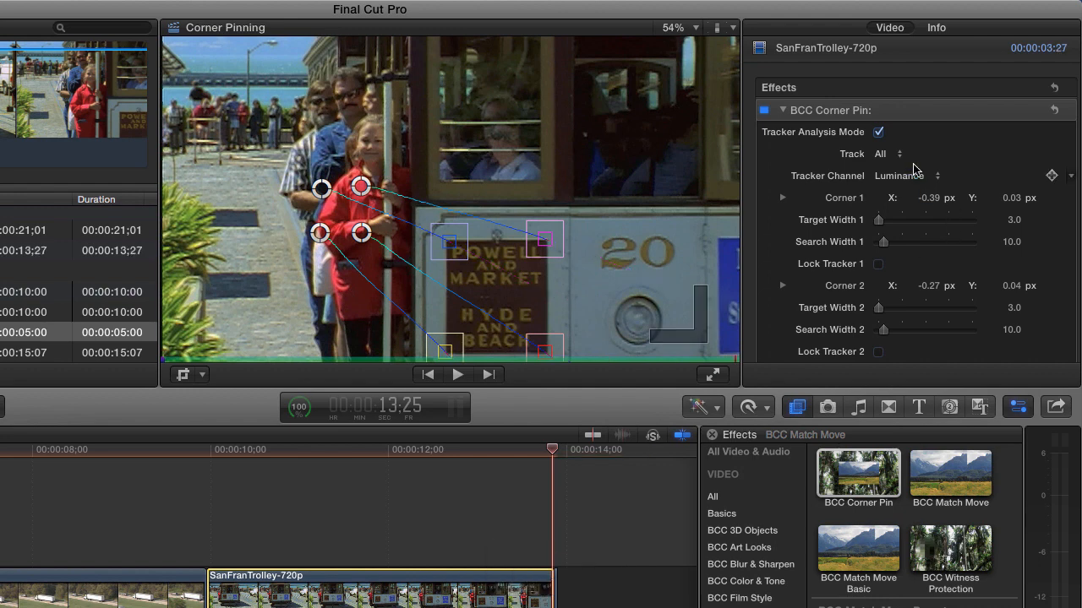
# Turn off Tracker Analysis Mode and go to 11;00 in the trolley clip with skimming enabled.
pyautogui.click(879, 133)
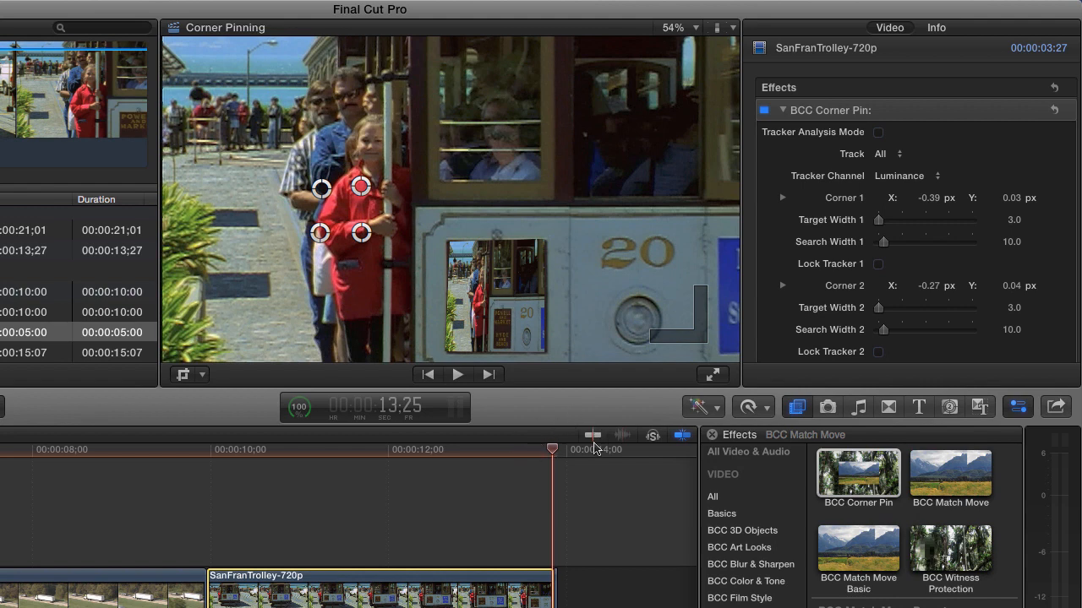
pyautogui.click(593, 435)
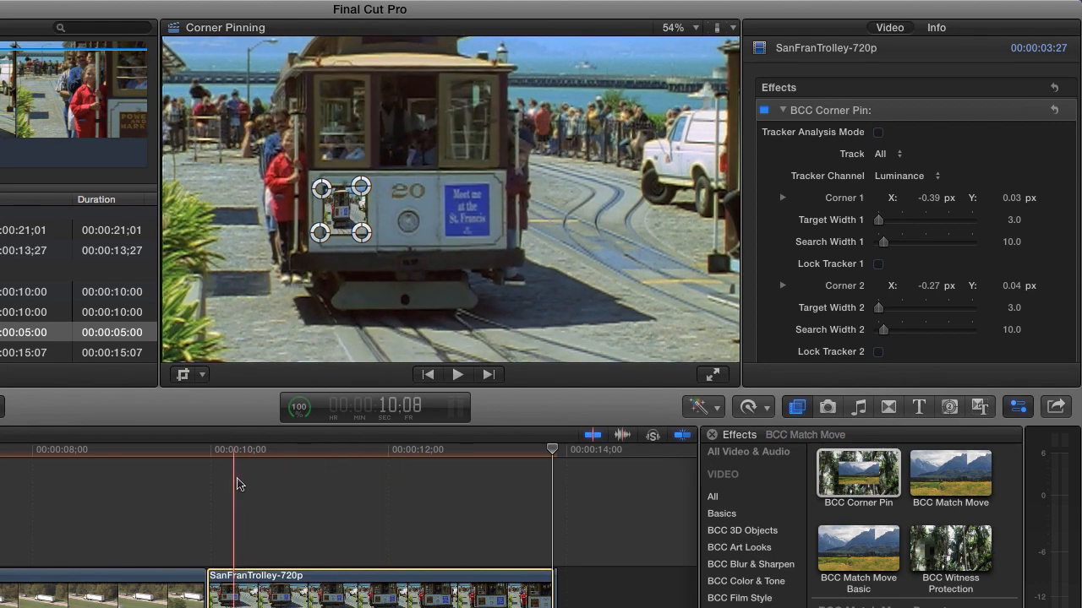
pyautogui.click(299, 450)
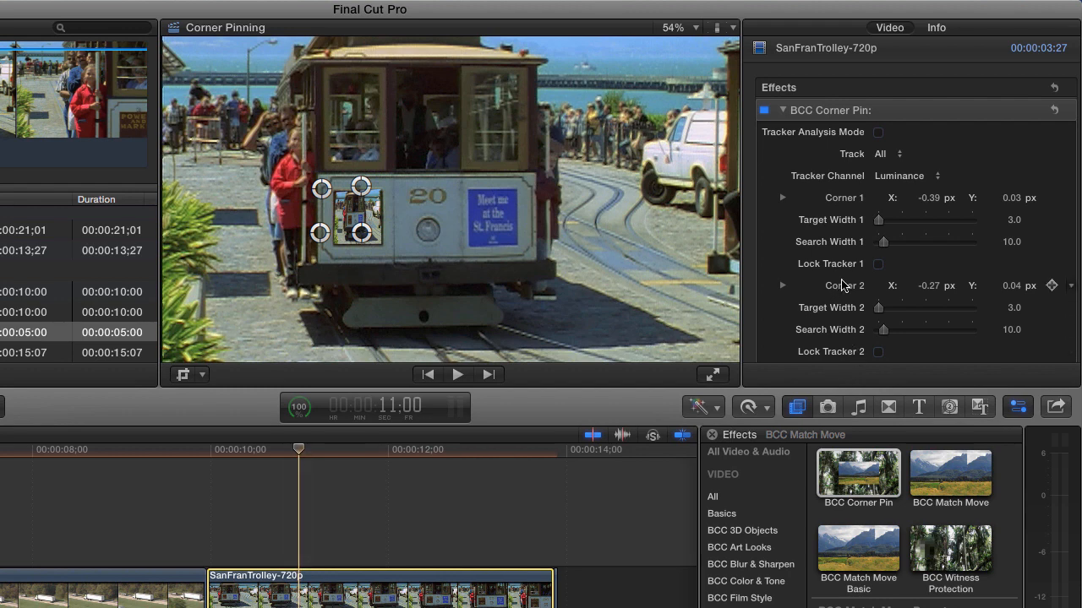
# Apply the pinning-sign image as the Corner Pin Foreground source for the trolley clip.
pyautogui.scroll(-2, 955, 296)
pyautogui.scroll(-5, 953, 296)
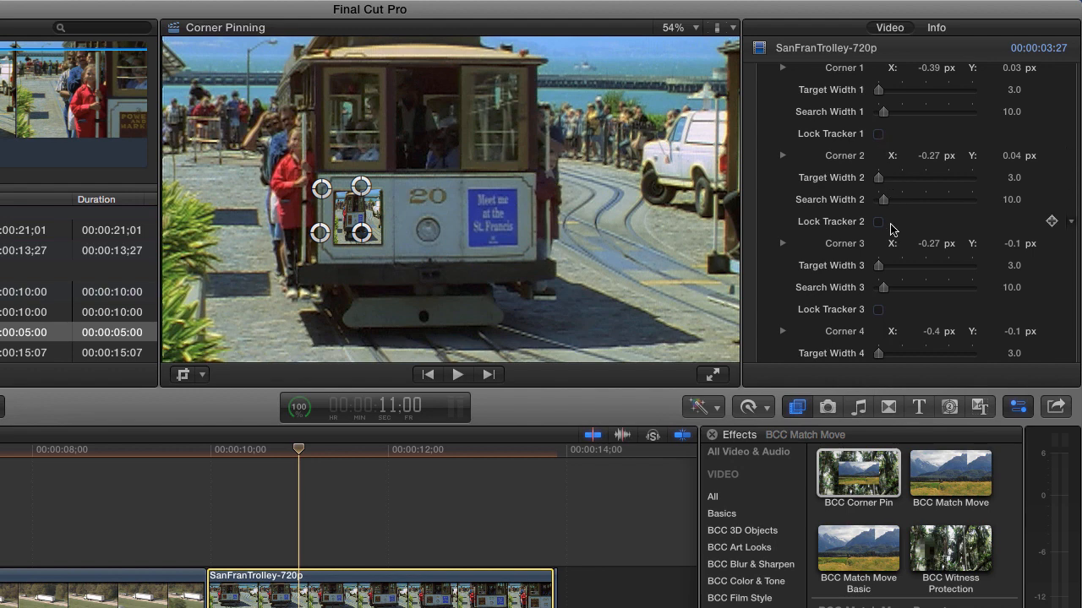
pyautogui.scroll(-10, 893, 229)
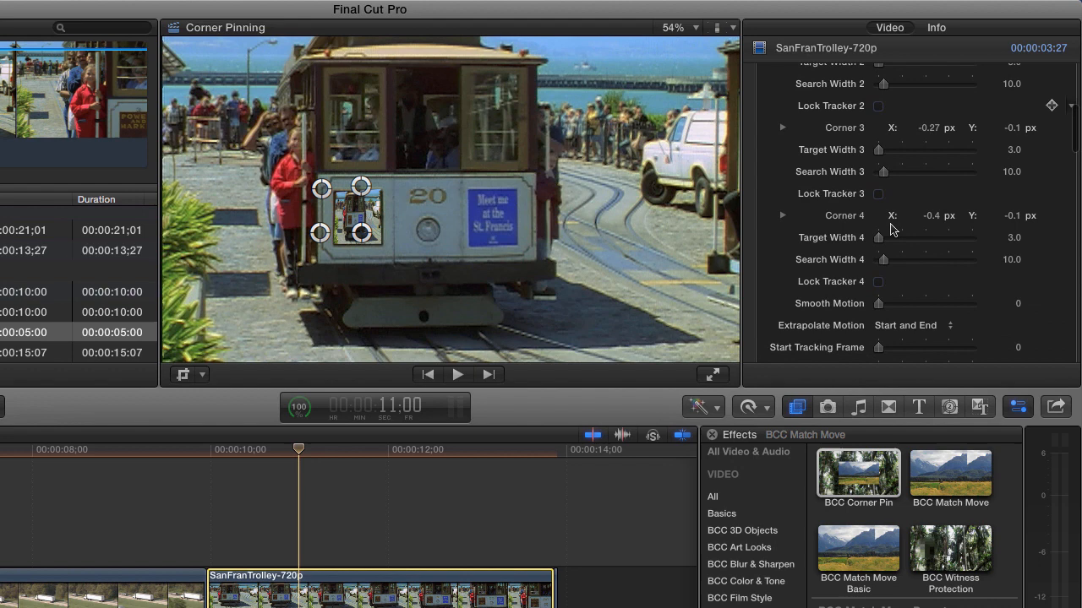
pyautogui.scroll(-12, 893, 229)
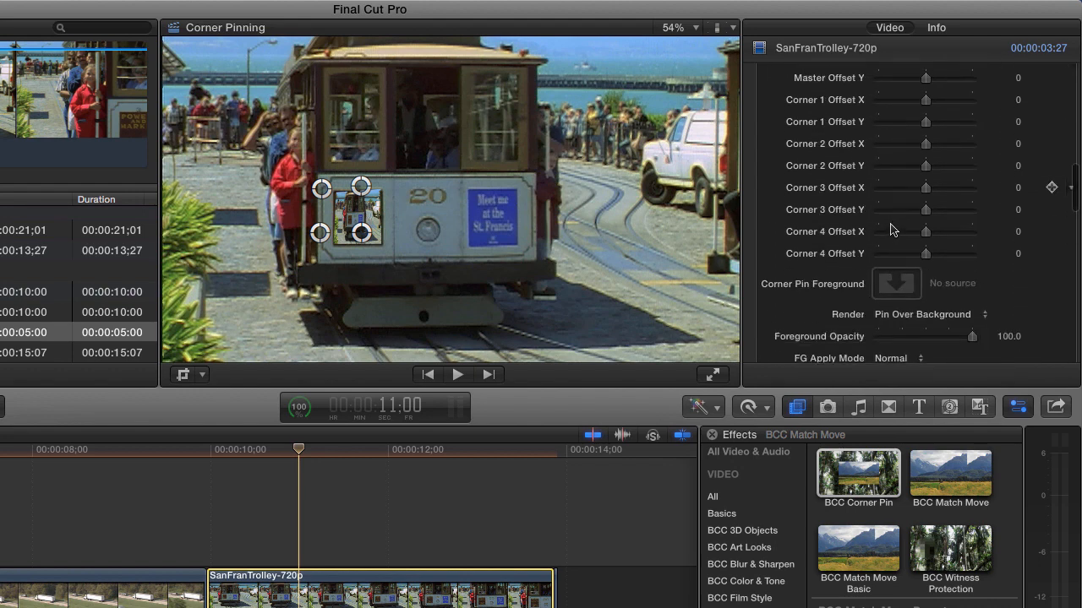
pyautogui.click(896, 191)
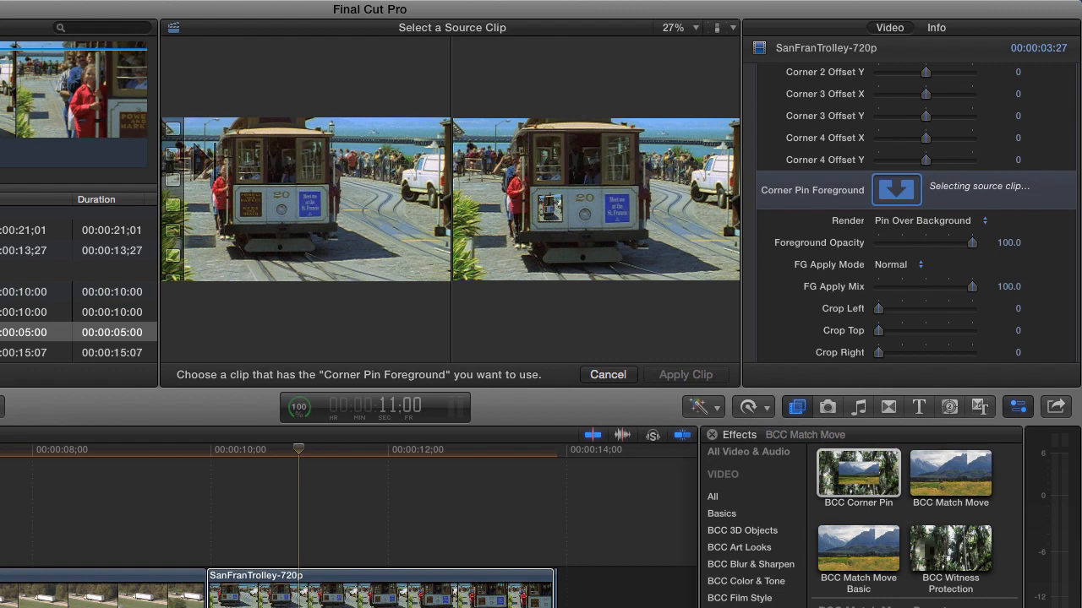
pyautogui.click(24, 313)
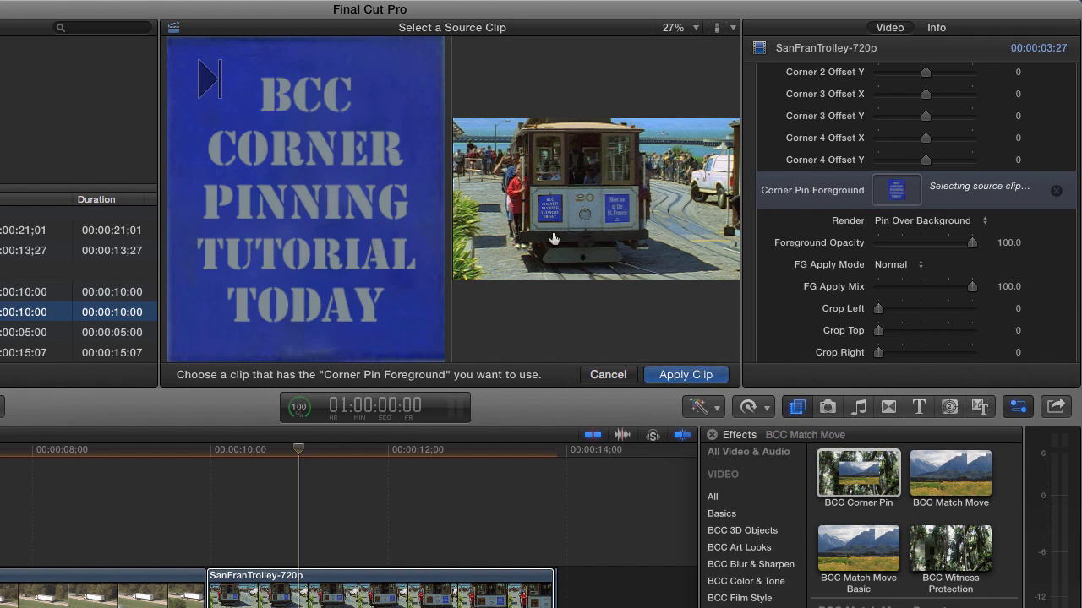
pyautogui.click(680, 376)
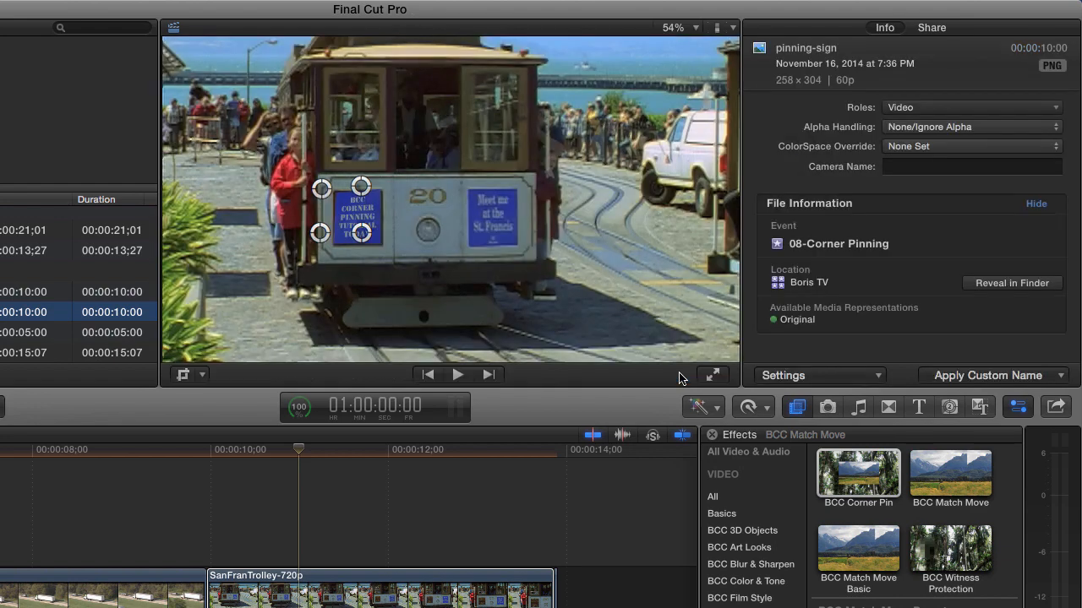
# Play the trolley clip from its start to check how the pinned sign follows the motion.
pyautogui.click(214, 457)
pyautogui.click(215, 461)
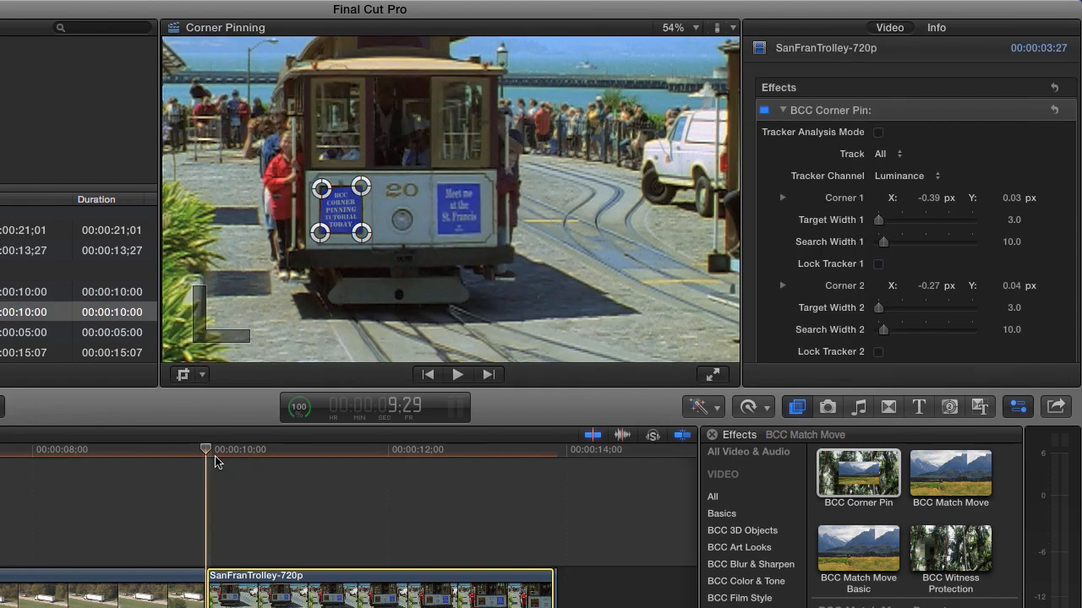
pyautogui.press('space')
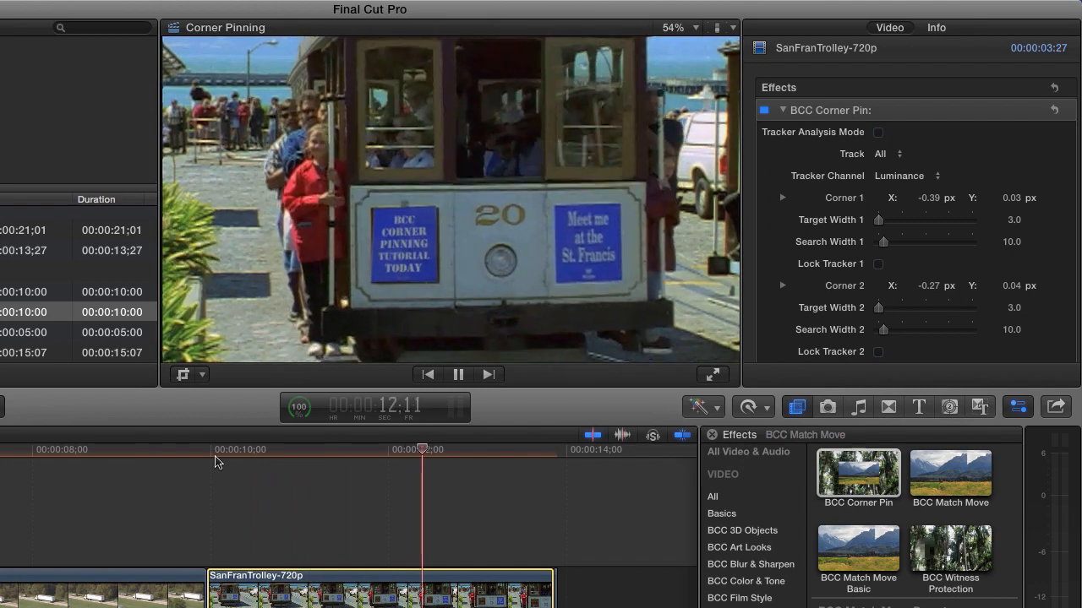
pyautogui.press('space')
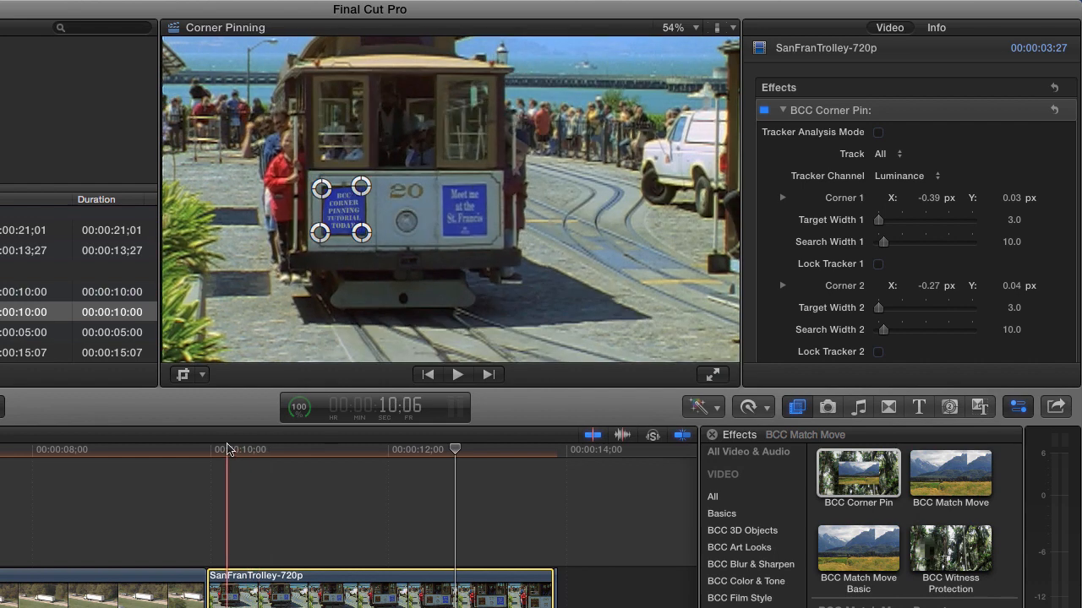
# Go to 10;06, enlarge the viewer to 200% on the pinned sign, and bring up the effect's offset parameters.
pyautogui.click(226, 450)
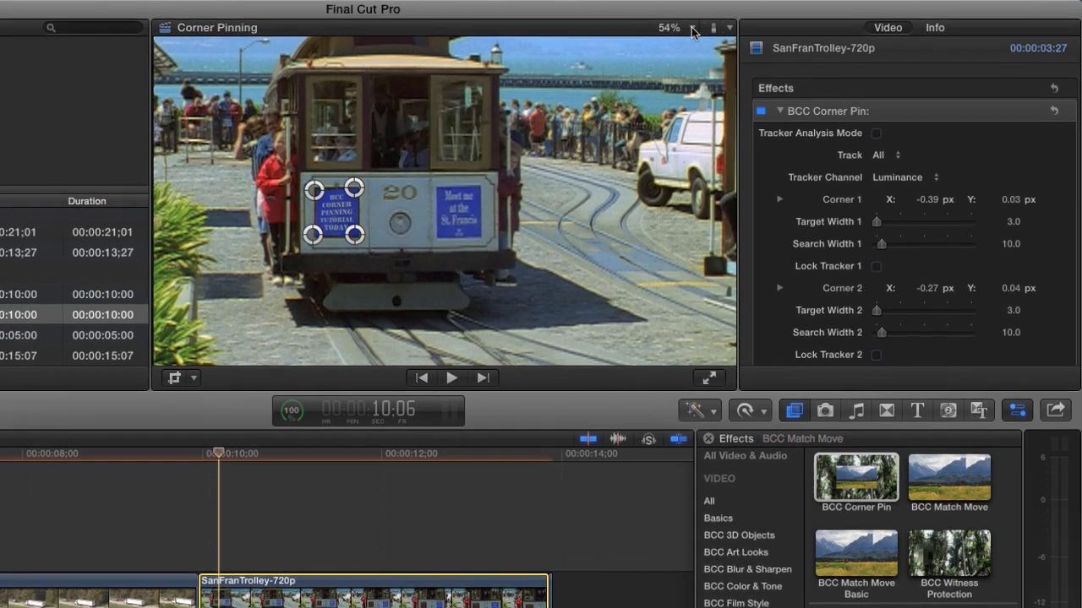
pyautogui.click(676, 27)
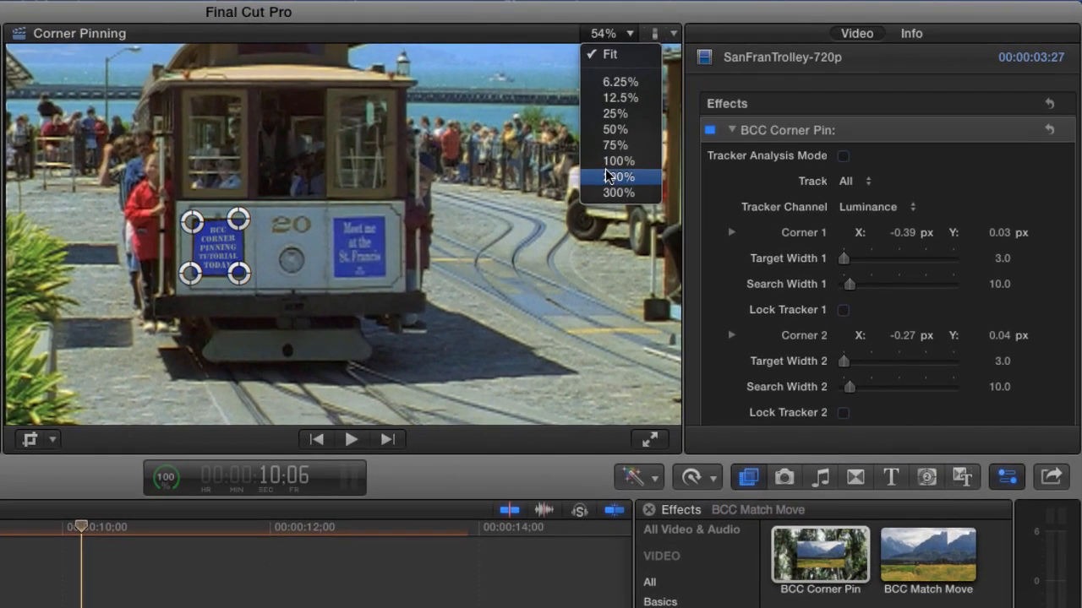
pyautogui.click(606, 180)
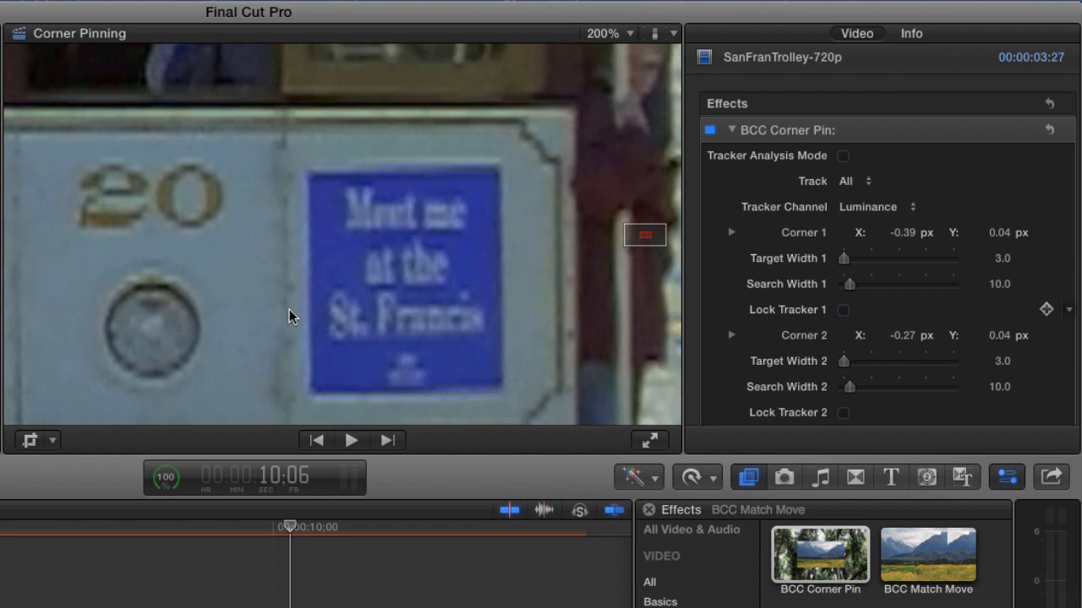
pyautogui.moveTo(231, 278); pyautogui.dragTo(539, 233)
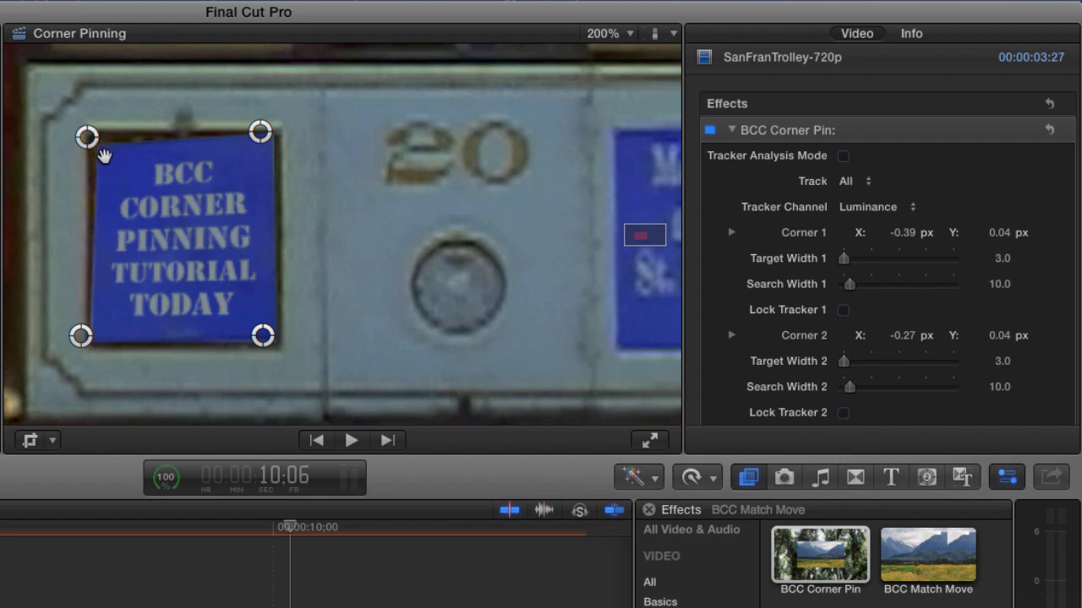
pyautogui.scroll(-5, 893, 363)
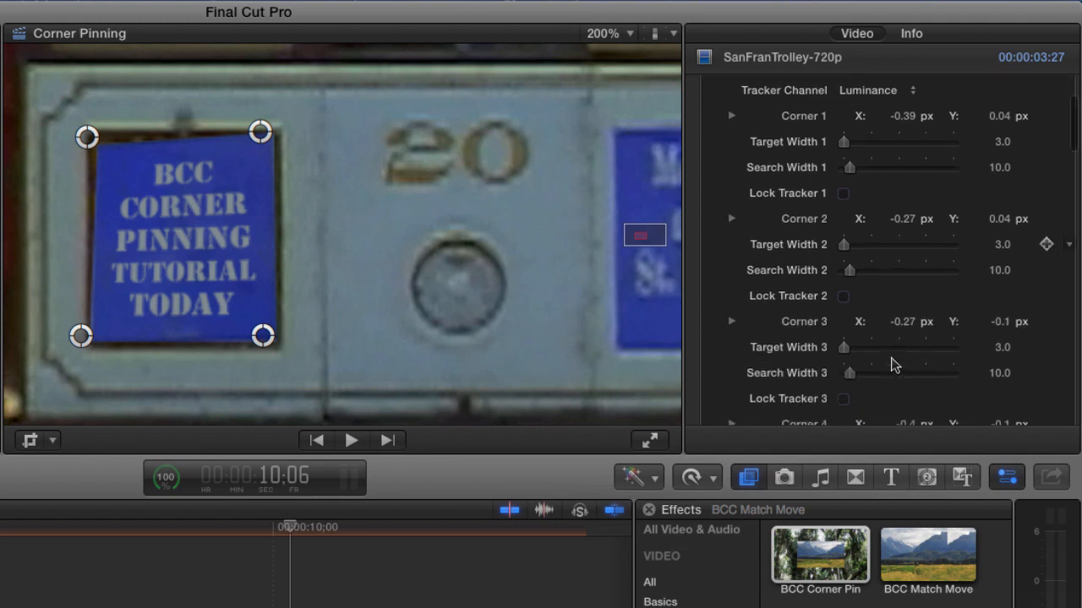
pyautogui.scroll(-10, 894, 364)
pyautogui.scroll(3, 894, 364)
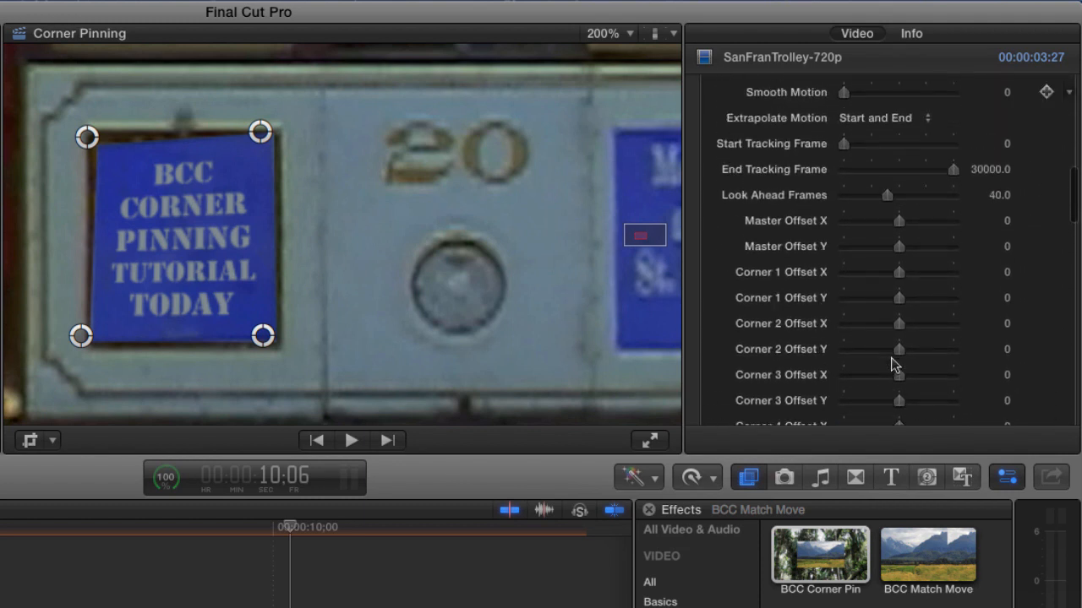
pyautogui.scroll(-1, 892, 360)
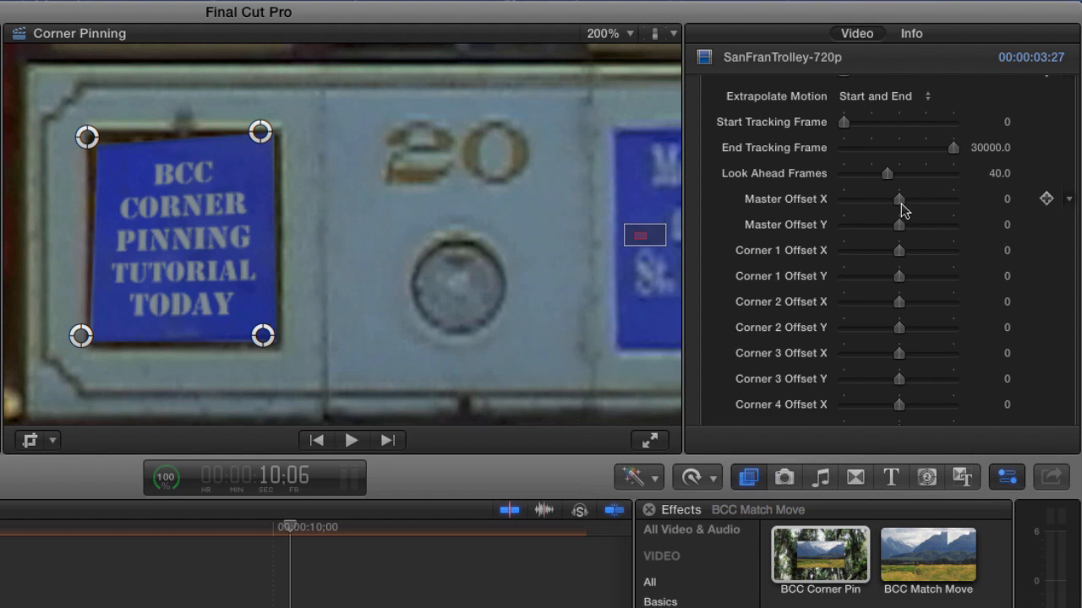
# Try a Master Offset X of 12 on the pinned sign and reset it to 0.
pyautogui.moveTo(901, 210); pyautogui.dragTo(910, 210)
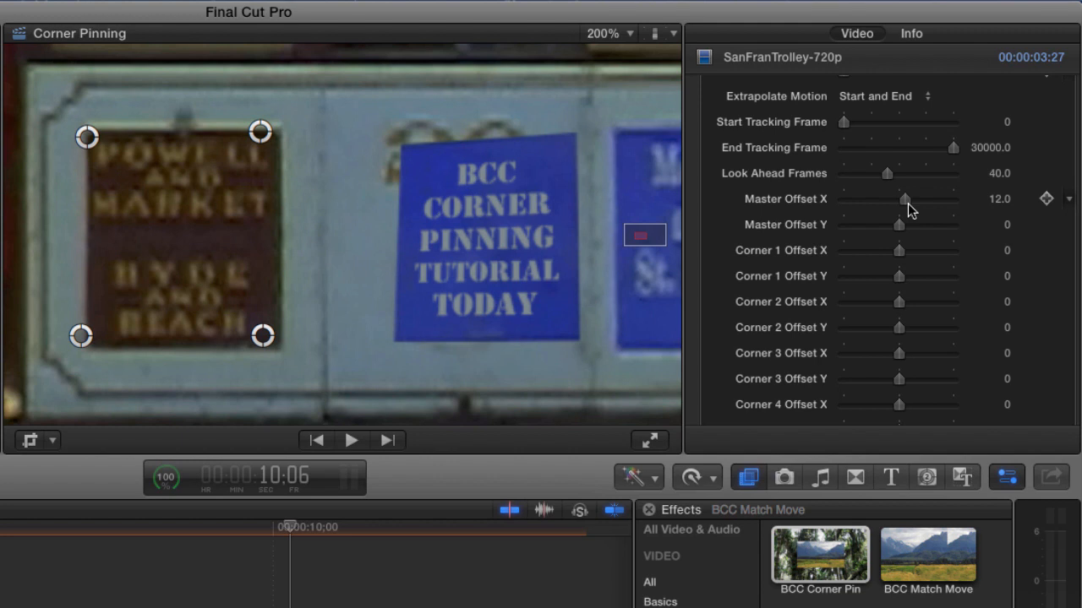
pyautogui.click(995, 199)
pyautogui.write('0')
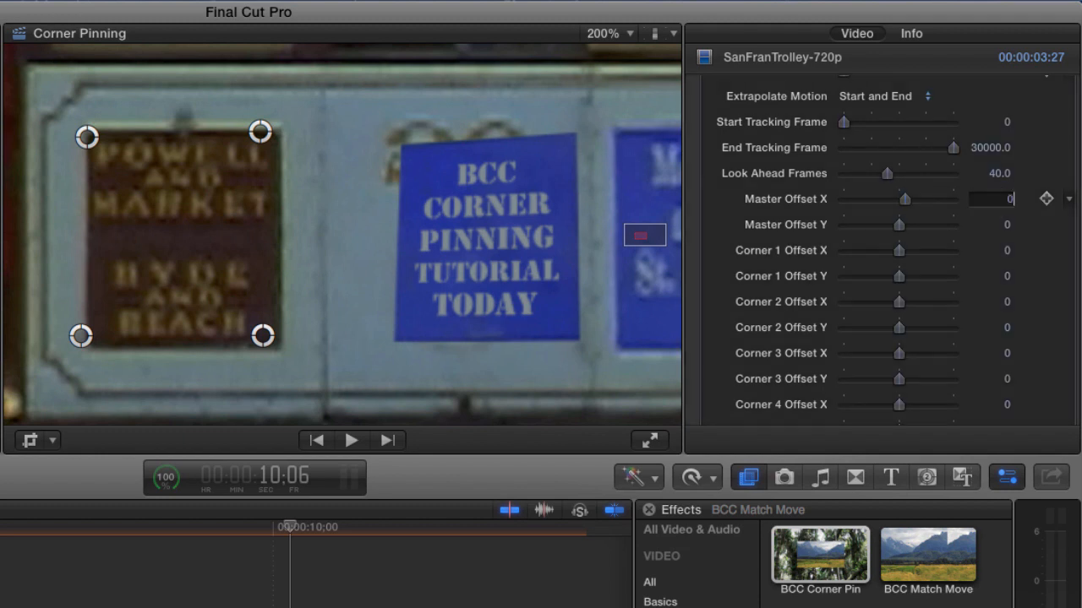
pyautogui.press('Return')
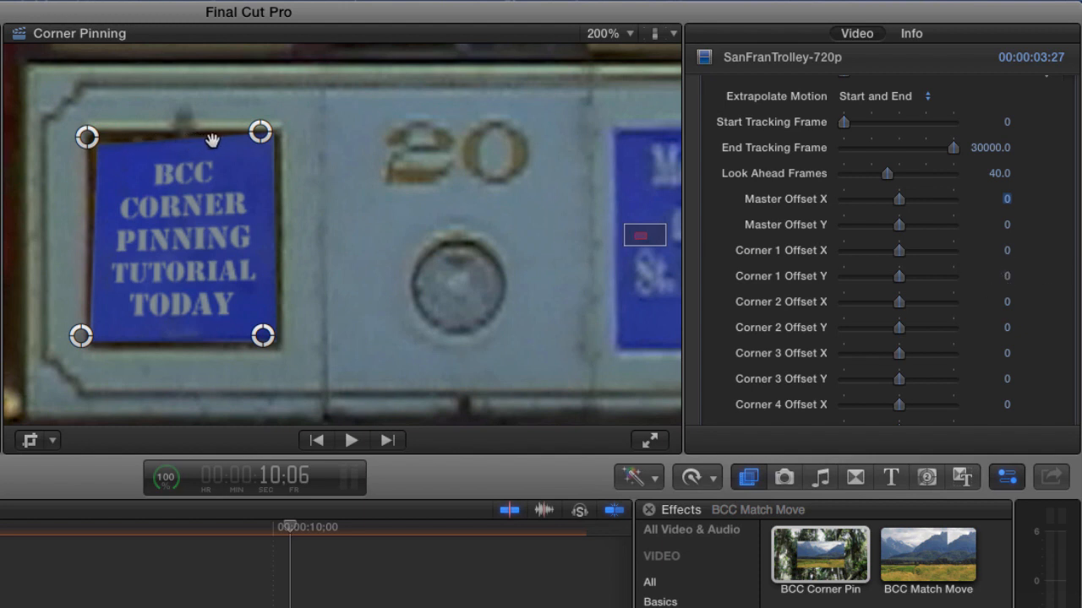
# Set the Corner 1 Offset Y to -0.7 to raise the pinned sign's upper-right corner.
pyautogui.click(1007, 279)
pyautogui.moveTo(1010, 284); pyautogui.dragTo(1011, 280)
pyautogui.press('Down')
pyautogui.press('Down')
pyautogui.press('Down')
pyautogui.press('Down')
pyautogui.press('Down')
pyautogui.press('Down')
pyautogui.press('Down')
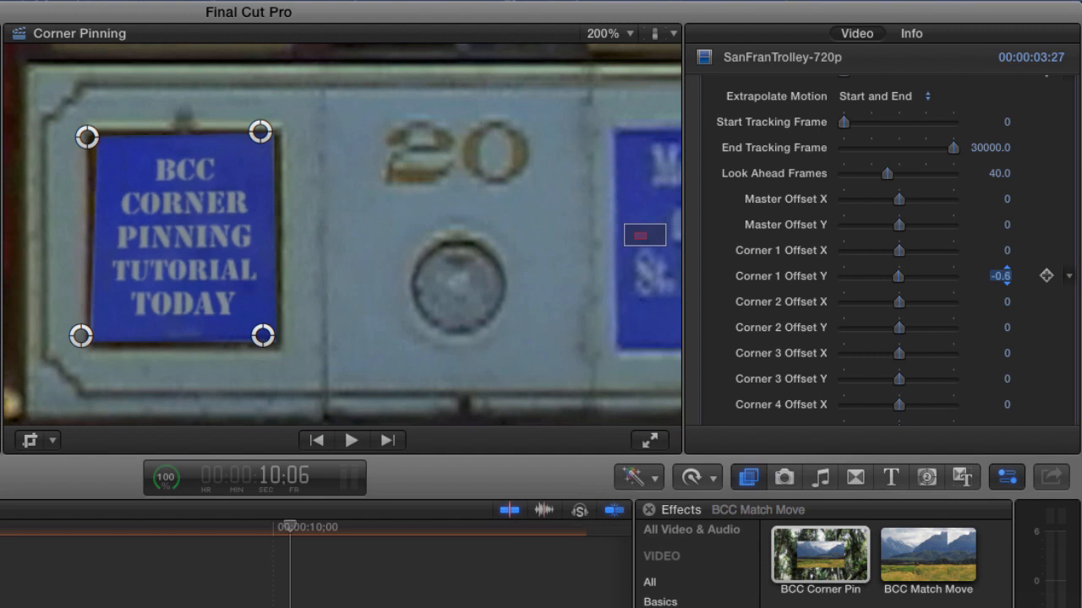
pyautogui.press('Down')
# Set the Corner 1 Offset X to -0.3 to align the pinned sign's edge with the brown sign.
pyautogui.click(1006, 250)
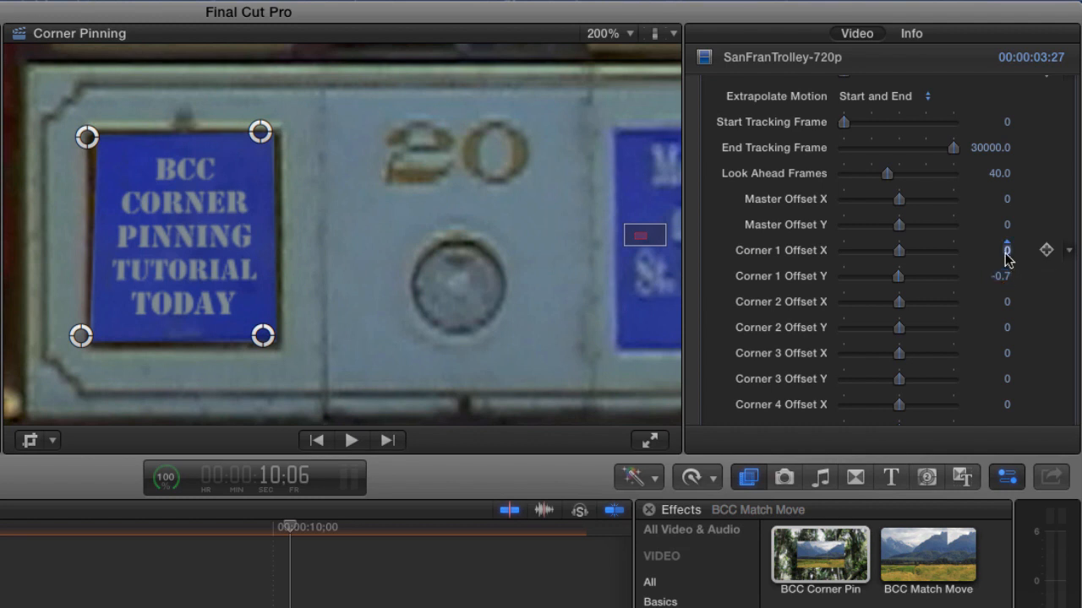
pyautogui.press('Down')
pyautogui.press('Down')
pyautogui.press('Down')
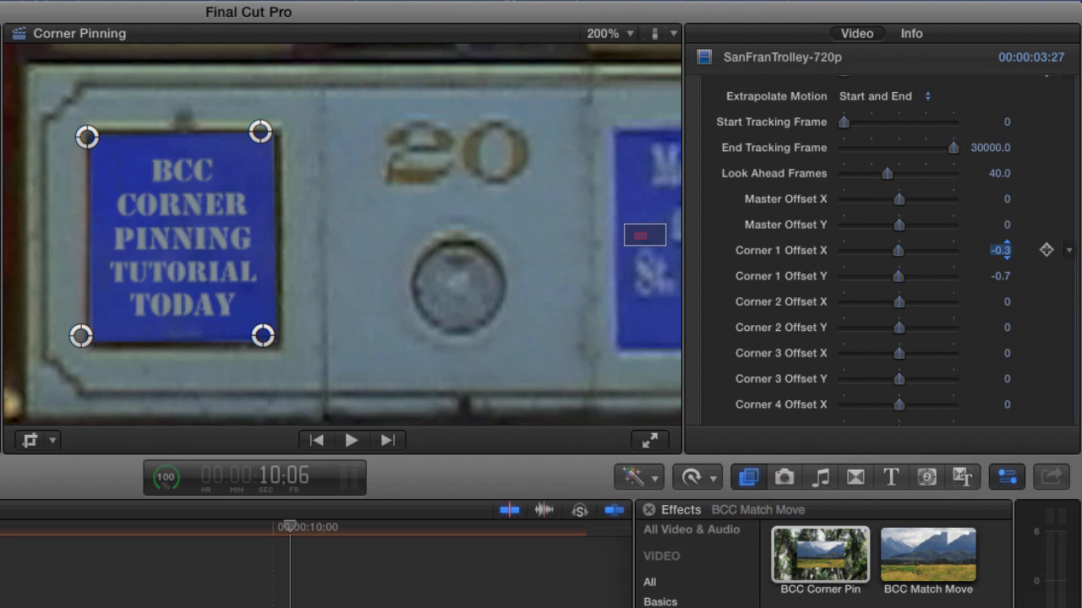
pyautogui.press('Down')
pyautogui.press('Up')
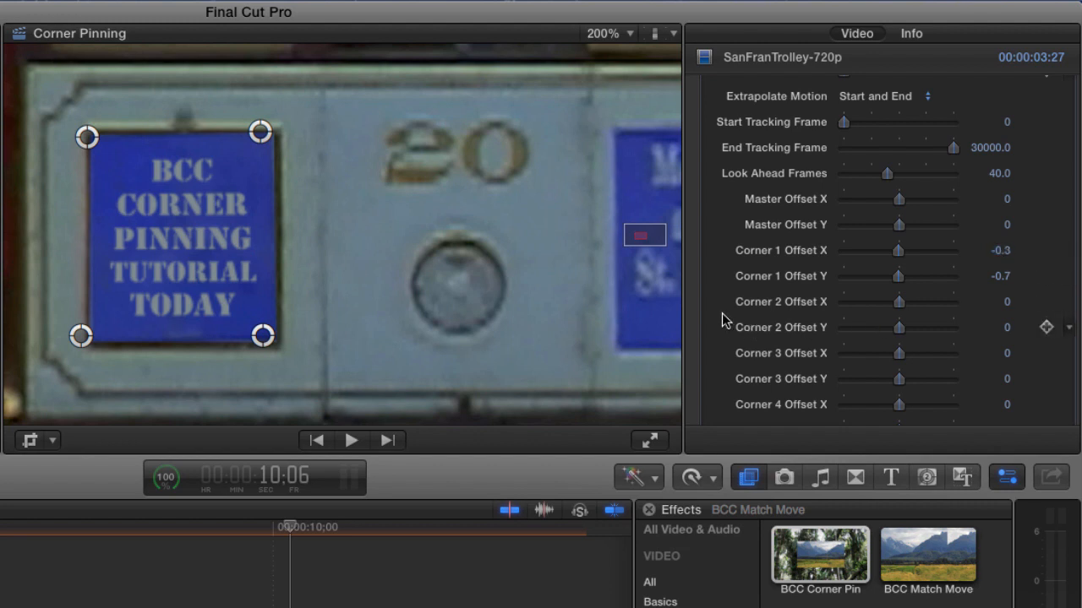
# Enlarge the pinned sign to a Scale X of about 109 with Lock Scale to X kept on.
pyautogui.scroll(-5, 722, 315)
pyautogui.scroll(-5, 722, 319)
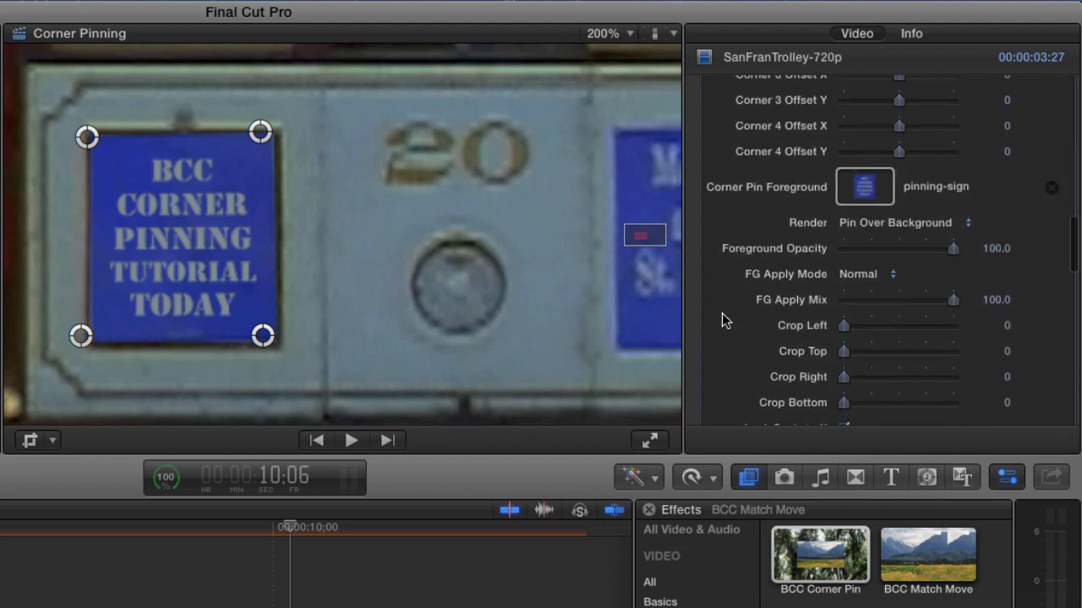
pyautogui.scroll(-4, 721, 319)
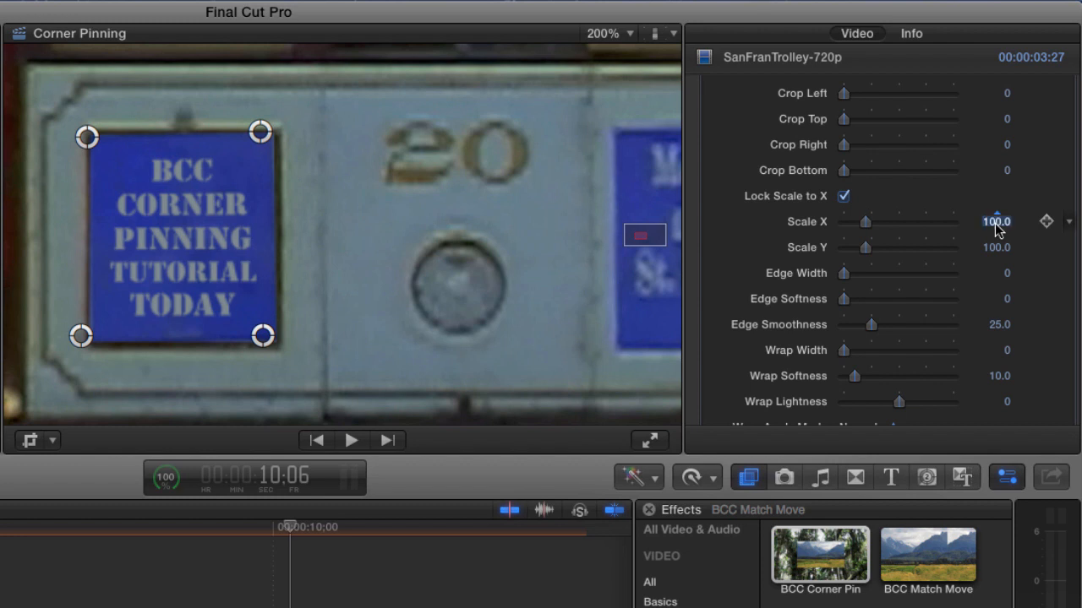
pyautogui.moveTo(994, 223); pyautogui.dragTo(1003, 206)
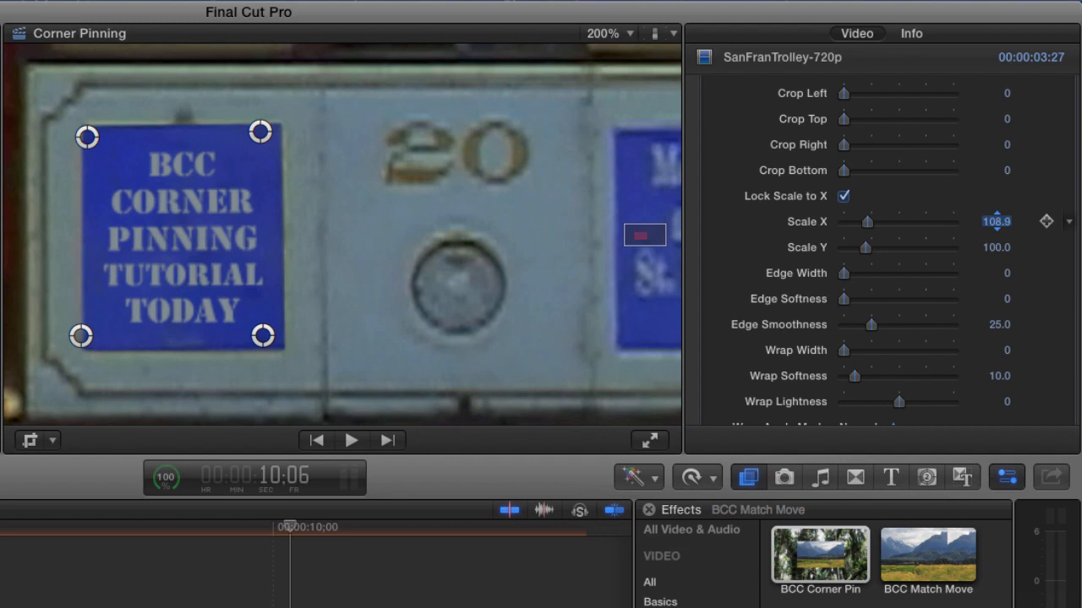
pyautogui.moveTo(1003, 206); pyautogui.dragTo(997, 221)
# Set the Master Offset Y to 0.2 to shift the whole pinned sign slightly down.
pyautogui.scroll(15, 715, 225)
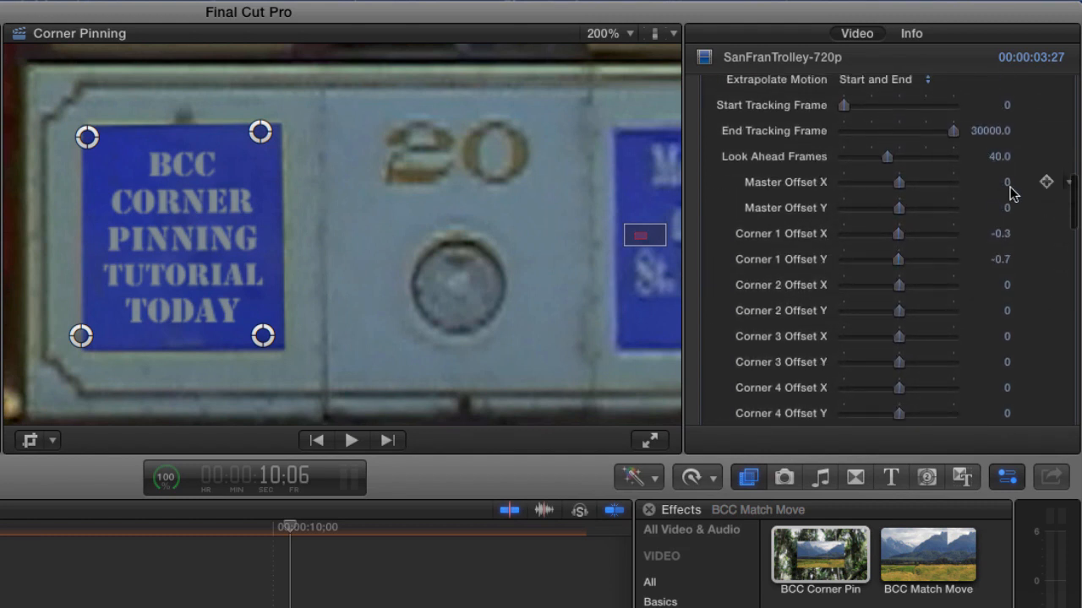
pyautogui.moveTo(1008, 207); pyautogui.dragTo(1007, 198)
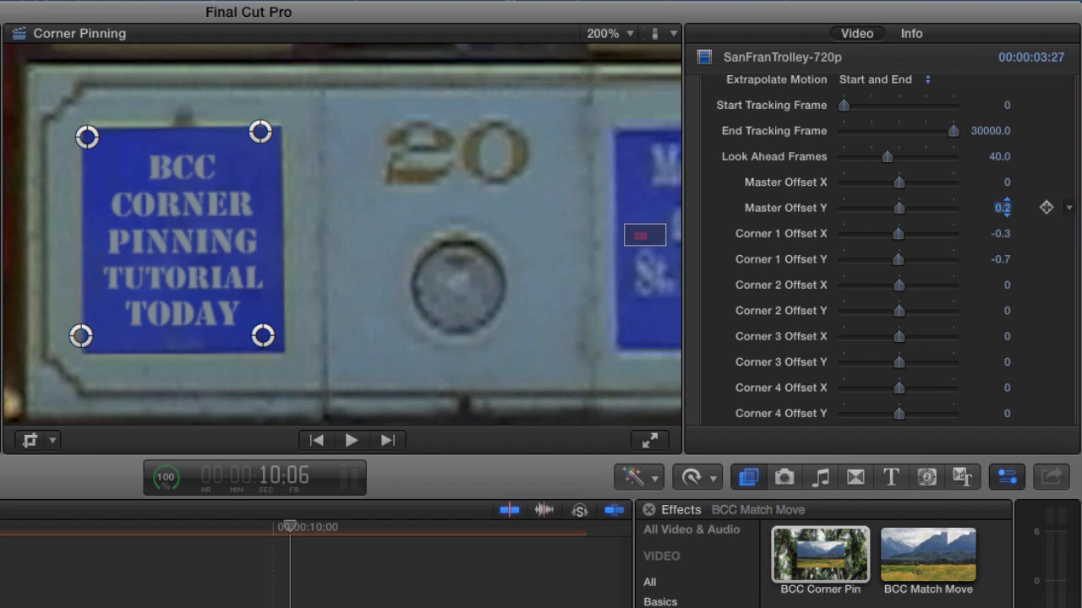
pyautogui.click(1002, 208)
# Fit the frame in the viewer, play the trolley clip to 13;06, and review the pinned sign and its offset values.
pyautogui.click(601, 33)
pyautogui.click(676, 47)
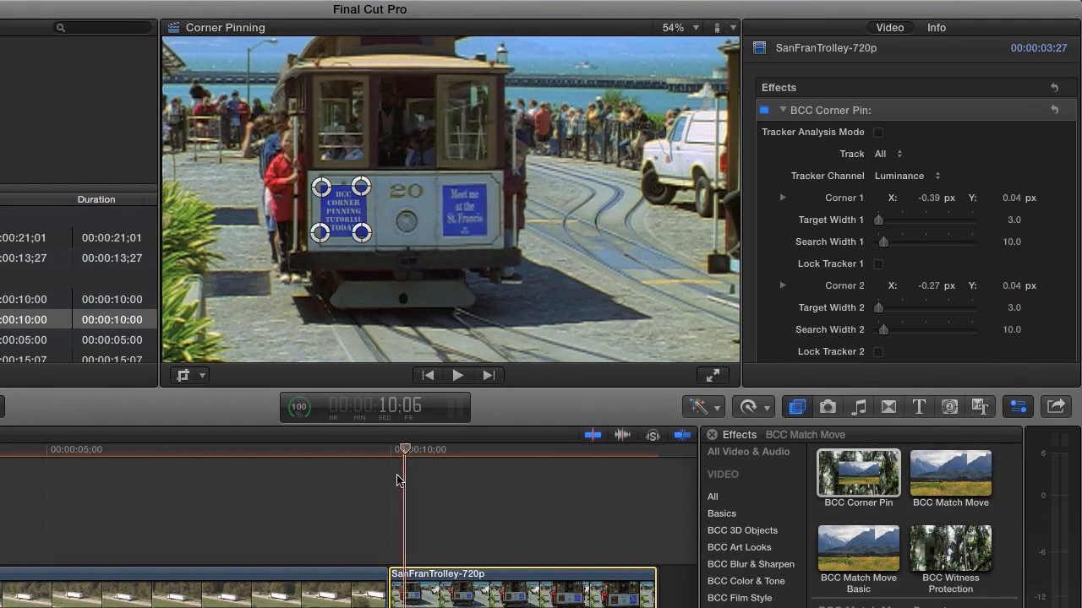
pyautogui.press('space')
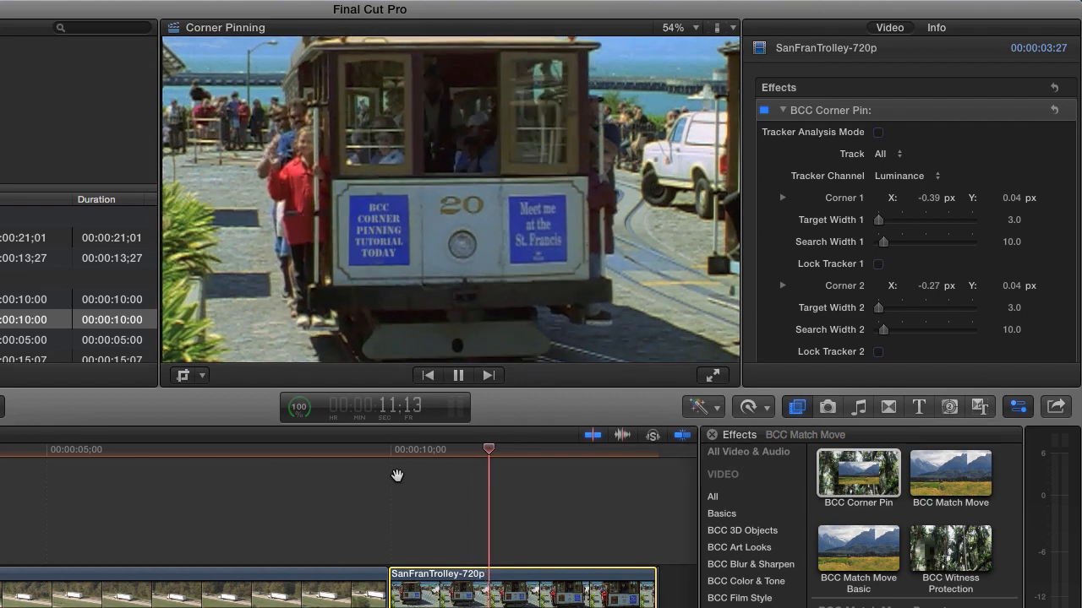
pyautogui.press('space')
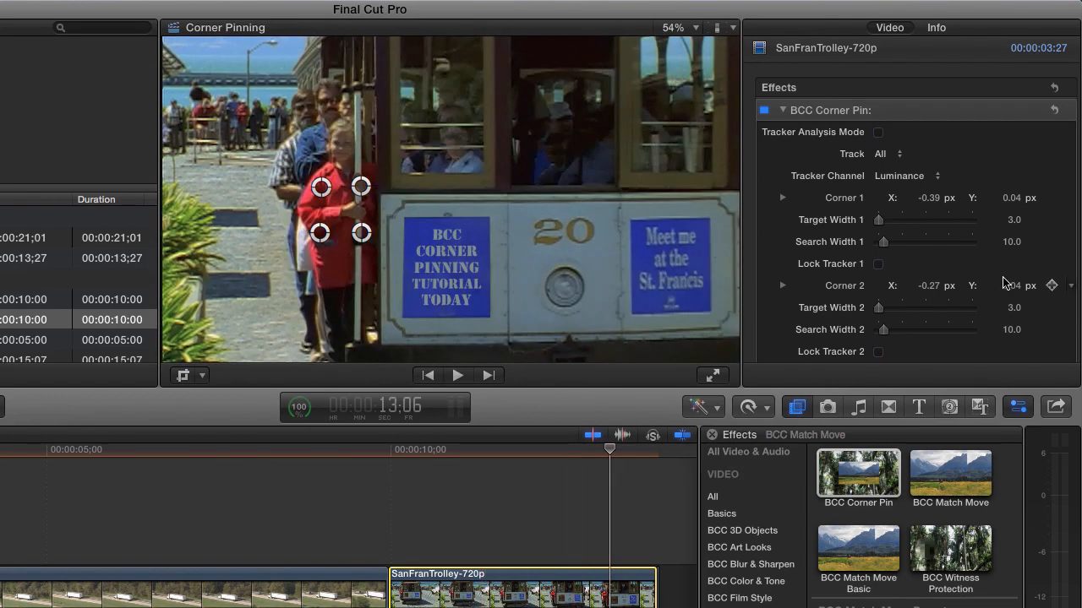
pyautogui.scroll(-10, 1007, 283)
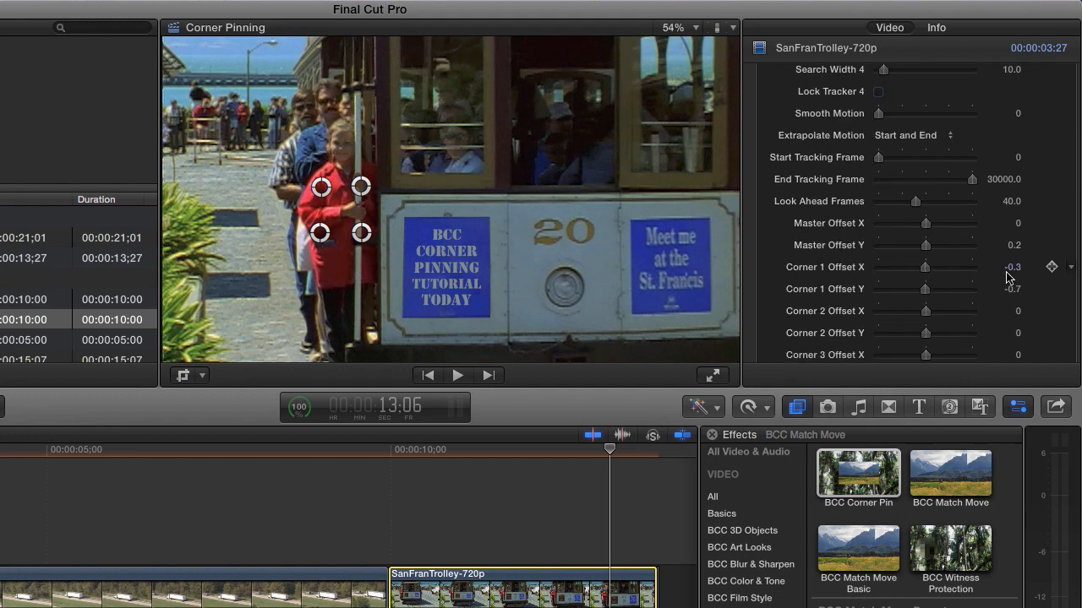
# Set the BCC Corner Pin Render mode to Corner Pin Only so the pinned sign renders without the trolley background.
pyautogui.scroll(-6, 1007, 277)
pyautogui.scroll(-5, 1007, 277)
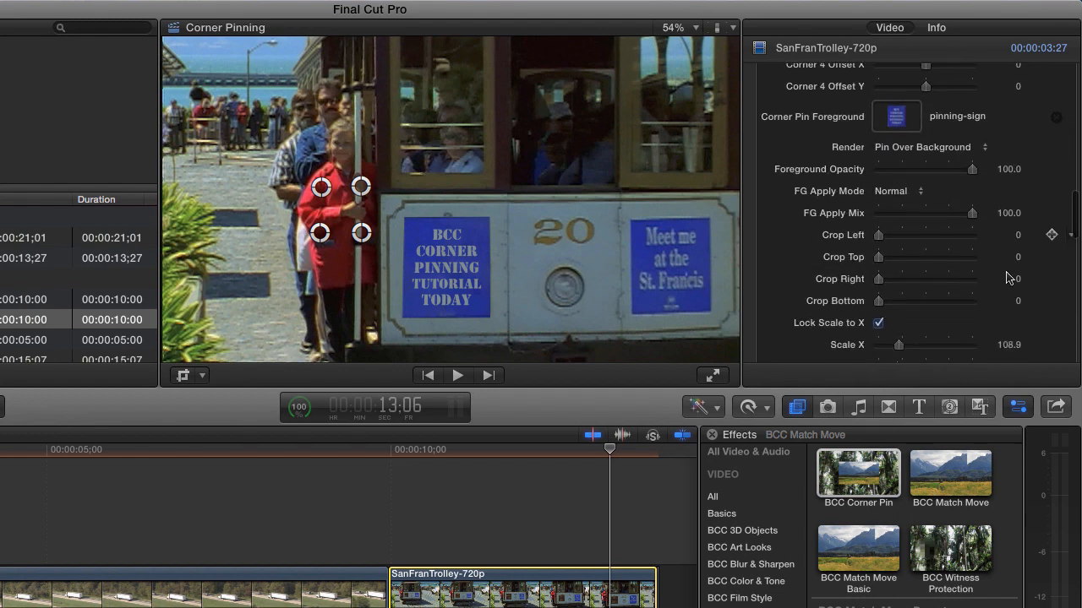
pyautogui.click(986, 149)
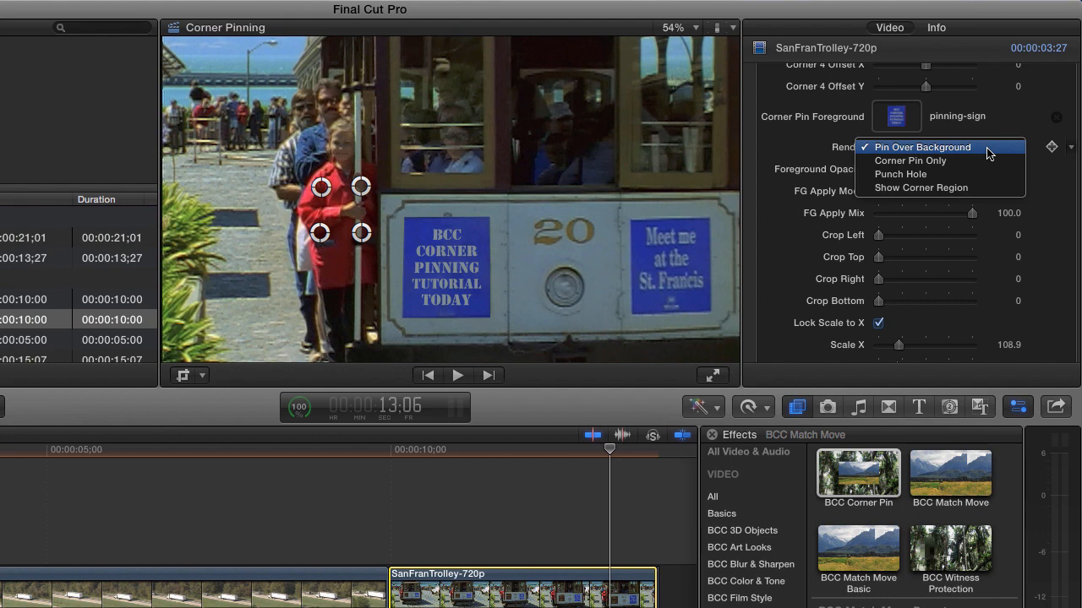
pyautogui.click(936, 161)
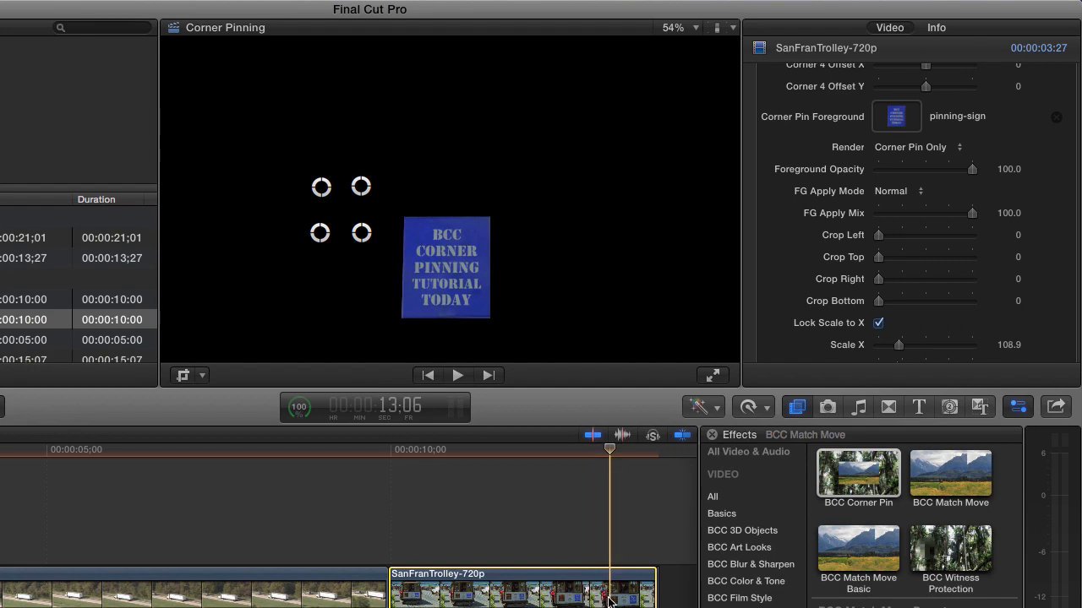
# Lift the pinned trolley clip above the primary storyline and replace the gap from its start with a fresh SanFranTrolley-720p clip.
pyautogui.press('alt+super+Up')
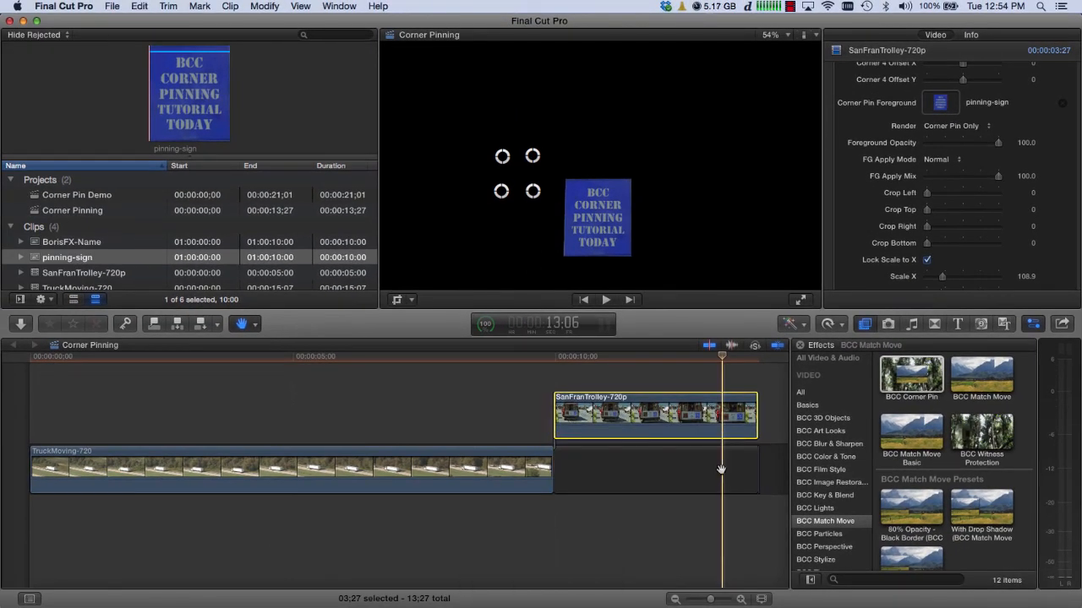
pyautogui.moveTo(84, 259); pyautogui.dragTo(574, 471)
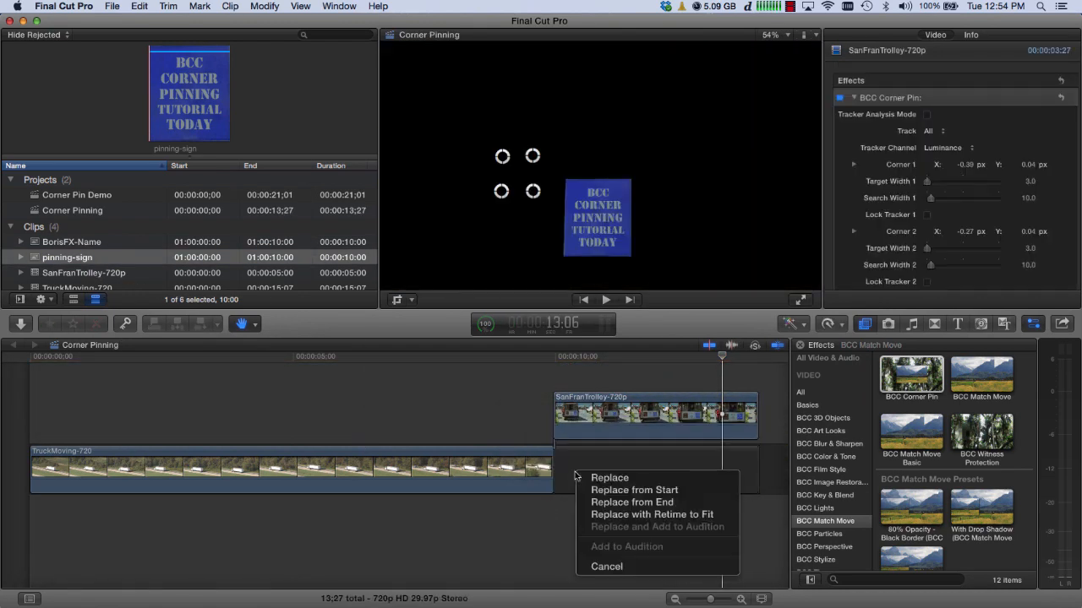
pyautogui.click(589, 490)
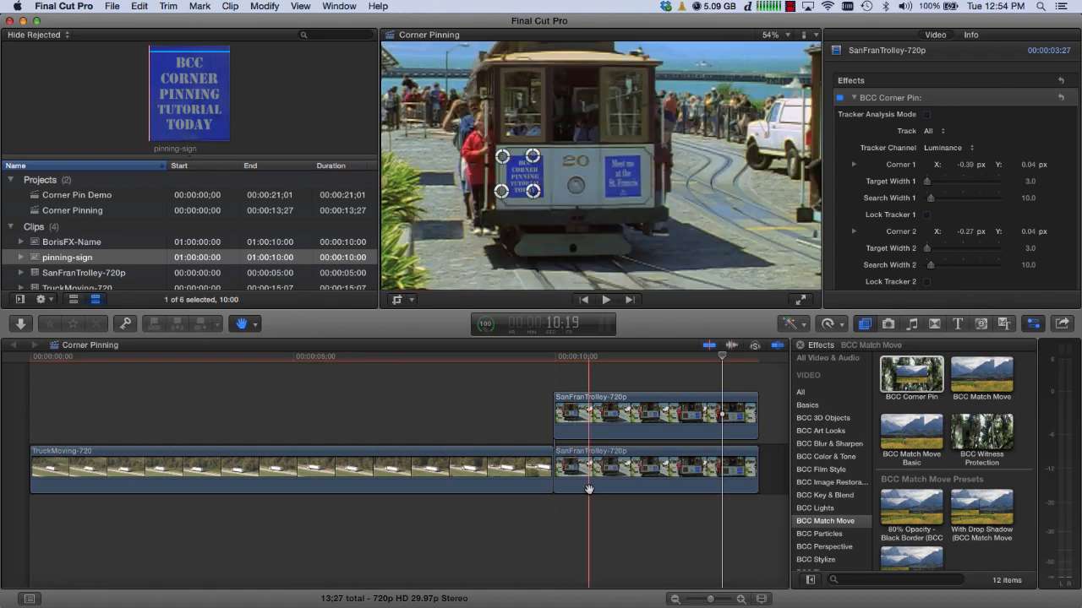
# Desaturate the lower trolley clip completely by setting Correction 1's Global saturation to -100%.
pyautogui.click(664, 356)
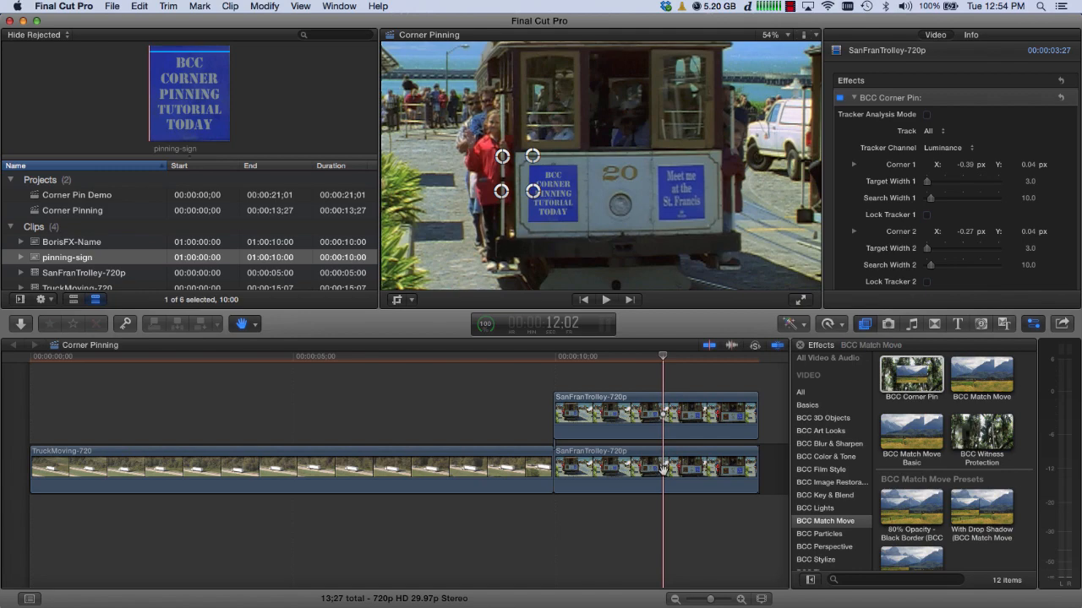
pyautogui.press('a')
pyautogui.click(664, 471)
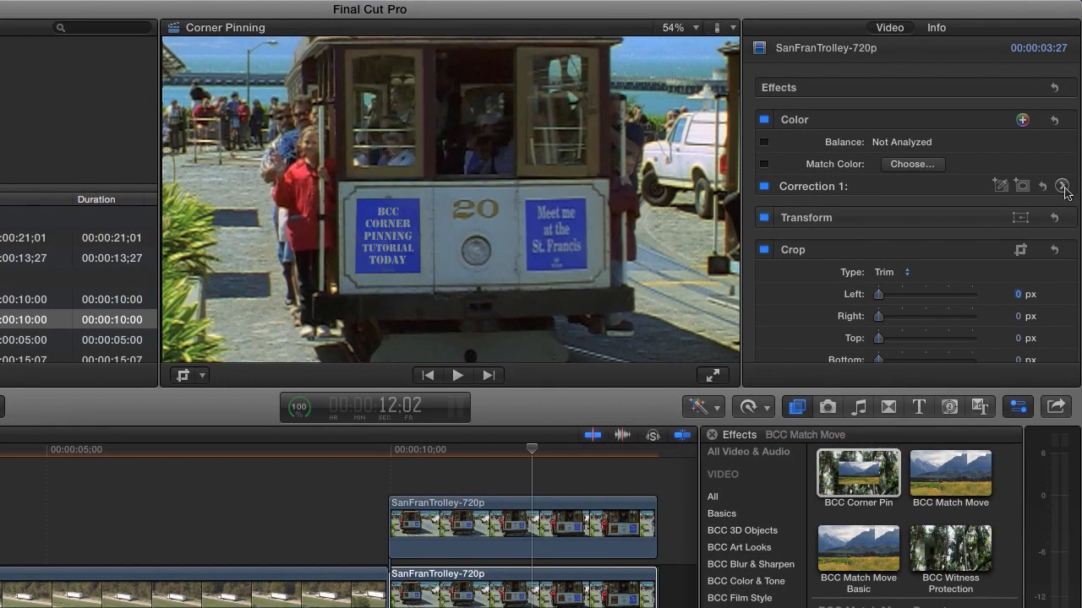
pyautogui.click(1062, 187)
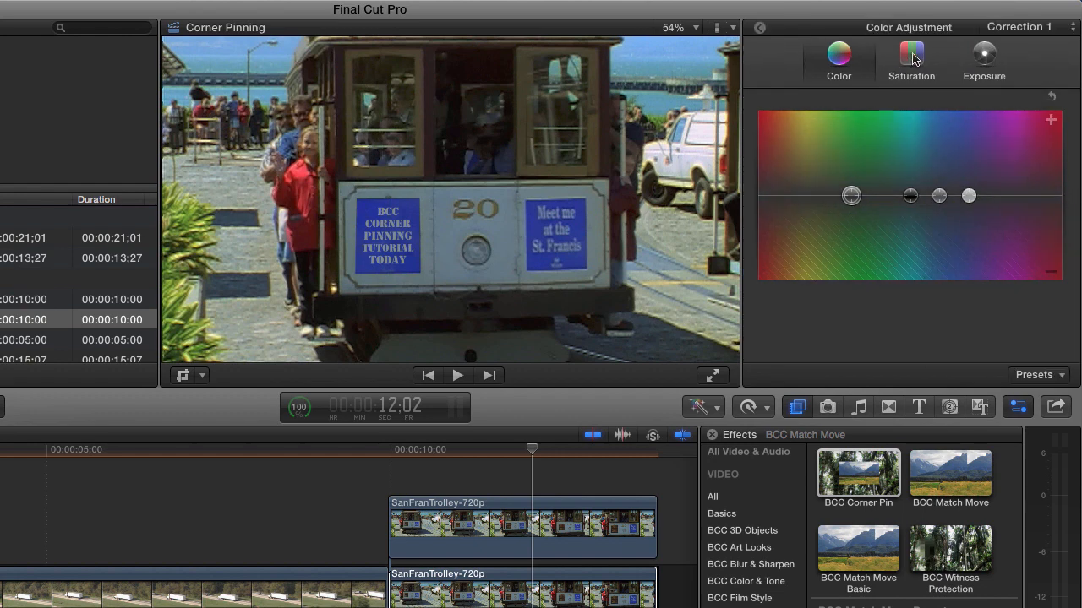
pyautogui.click(912, 56)
pyautogui.moveTo(767, 199); pyautogui.dragTo(779, 325)
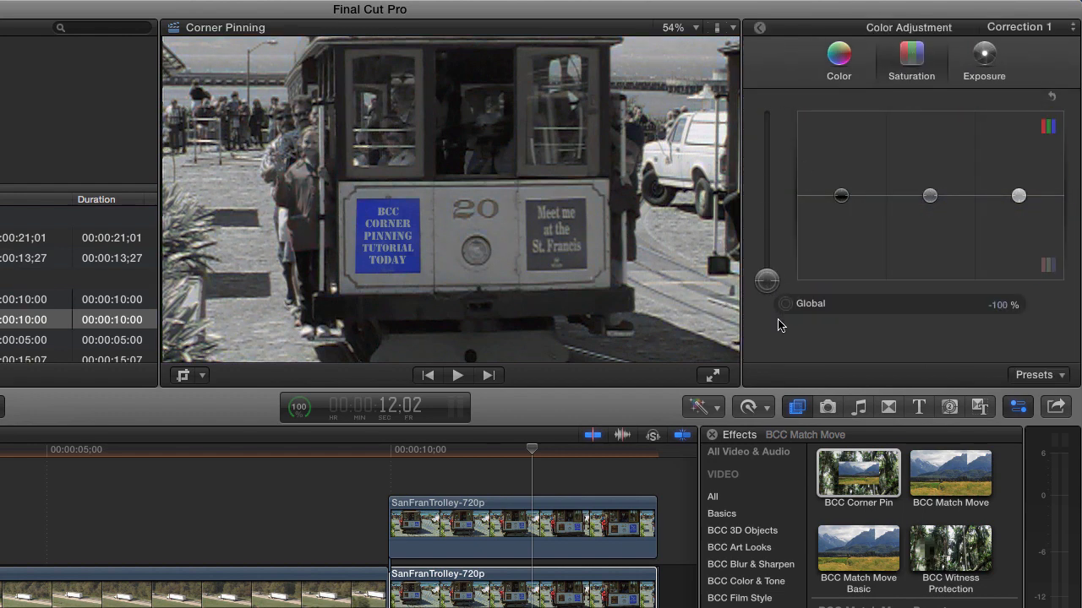
# Play the trolley section from 10;12 to 12;26 to review the desaturated background behind the sign, and close the color adjustment.
pyautogui.click(420, 452)
pyautogui.press('space')
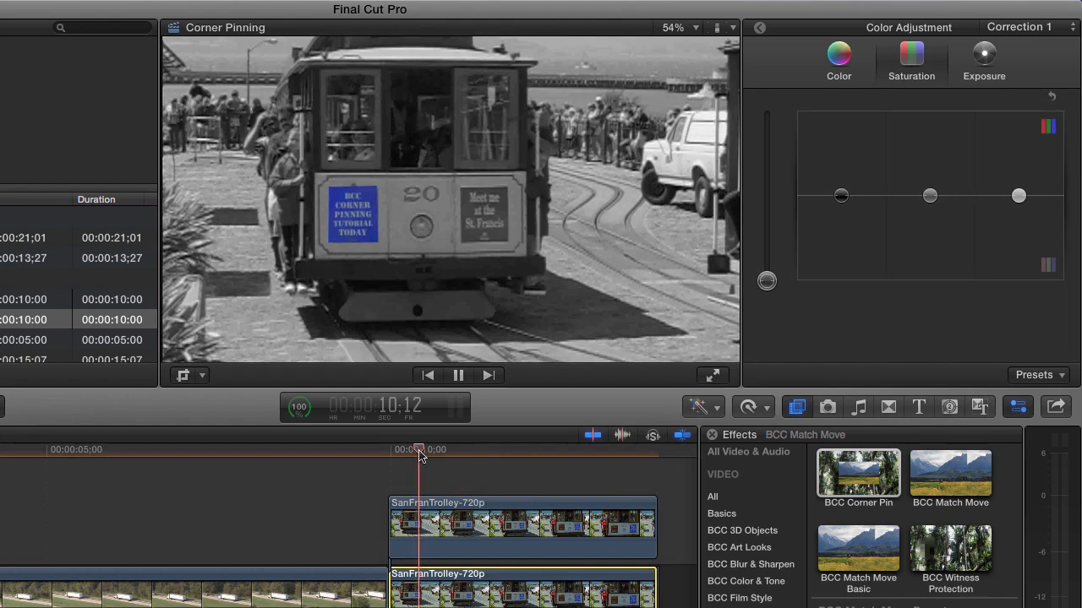
pyautogui.press('space')
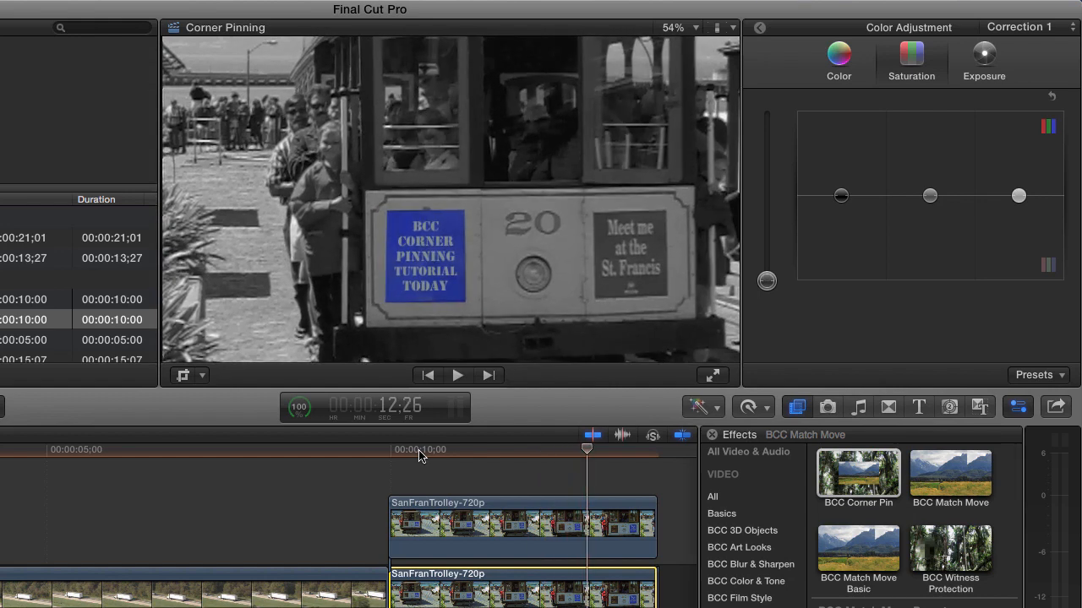
pyautogui.click(763, 32)
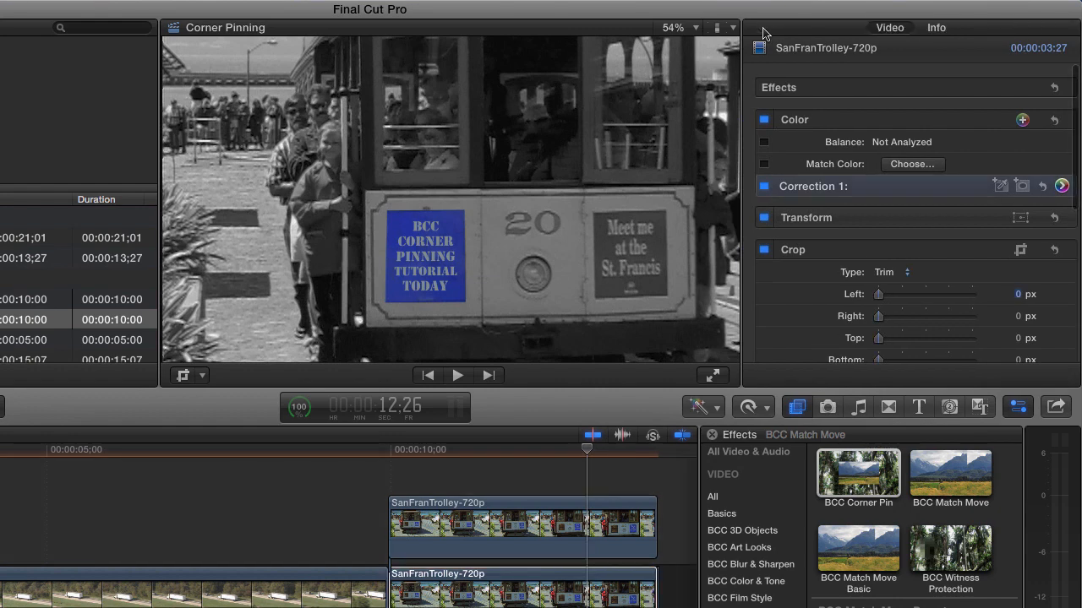
# Set the upper trolley clip's BCC Corner Pin Render mode to Punch Hole.
pyautogui.click(577, 529)
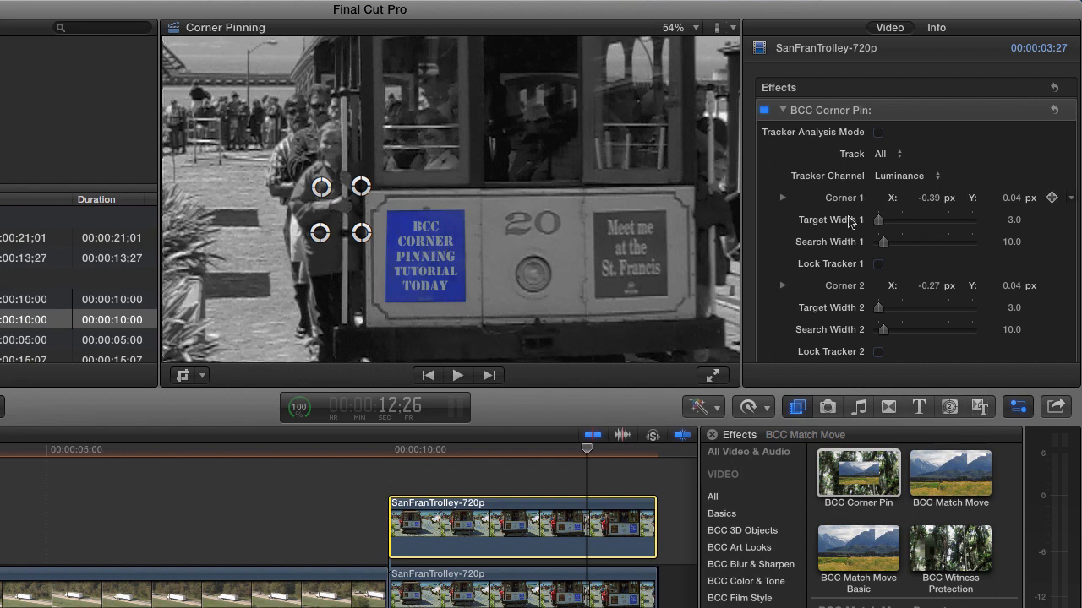
pyautogui.scroll(-10, 870, 239)
pyautogui.scroll(-3, 870, 239)
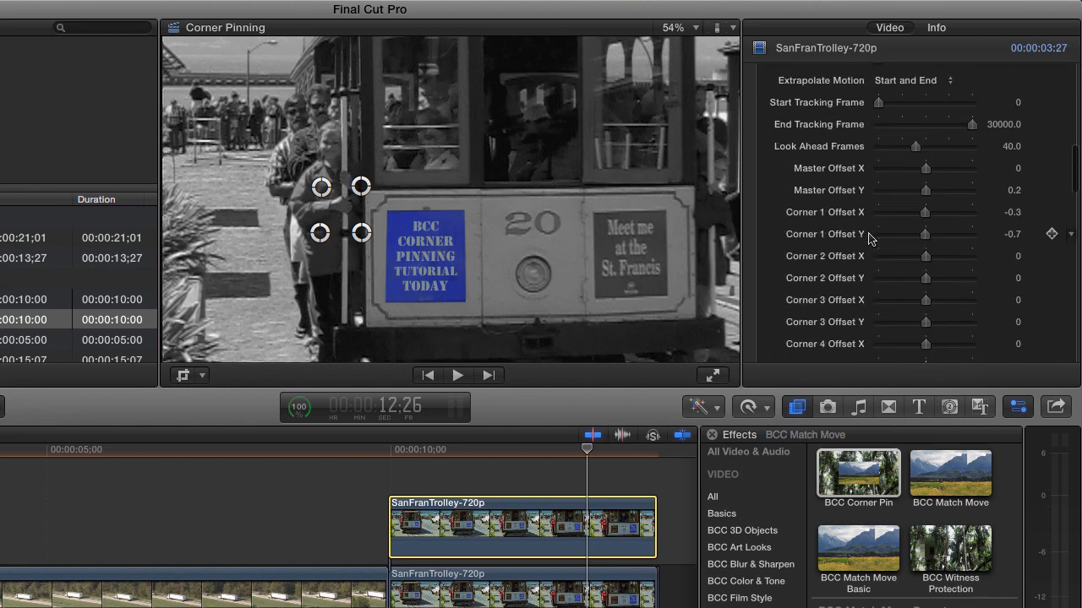
pyautogui.scroll(-8, 870, 239)
pyautogui.click(917, 201)
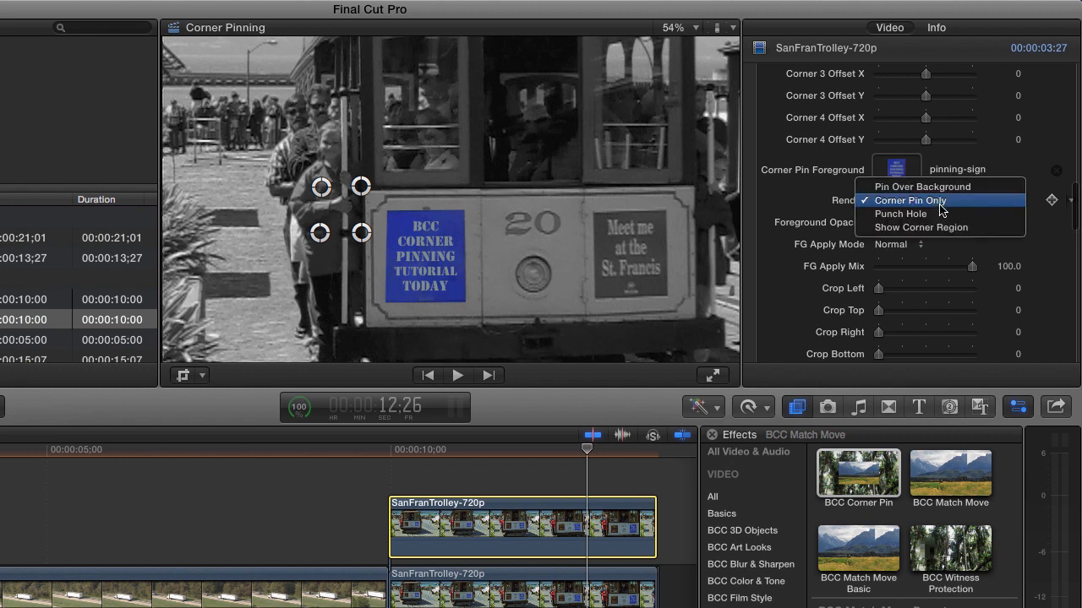
pyautogui.click(942, 216)
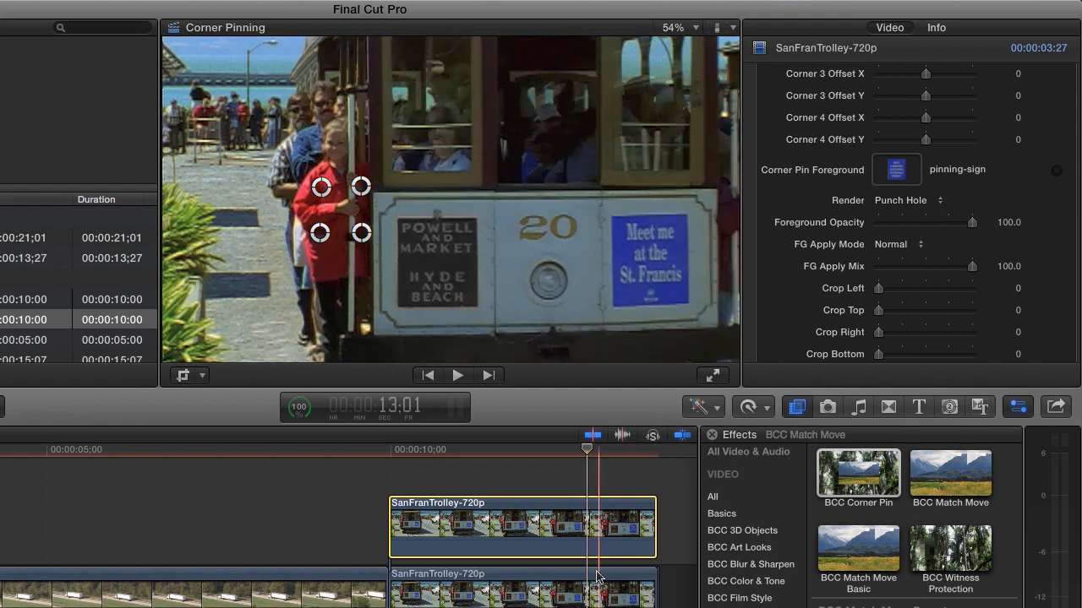
# Set the upper trolley clip's BCC Corner Pin Render mode to Show Corner Region.
pyautogui.click(580, 596)
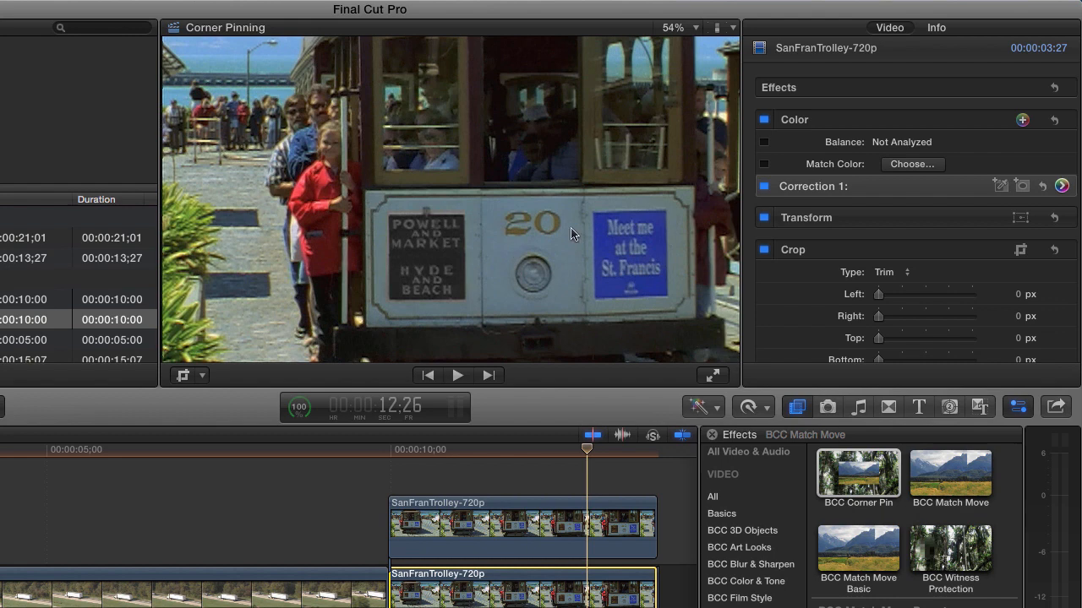
pyautogui.click(592, 524)
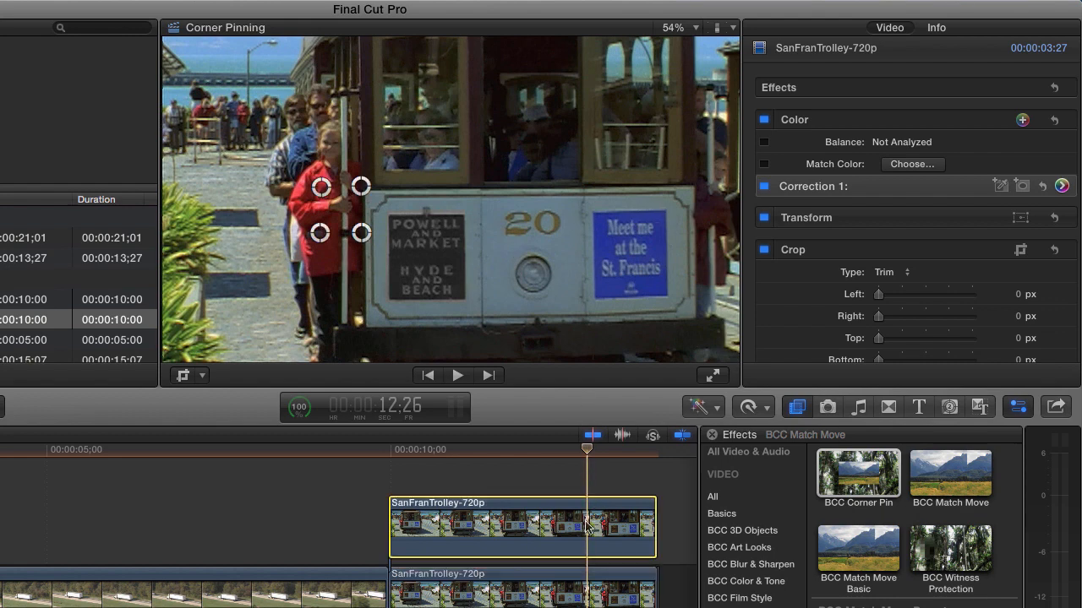
pyautogui.scroll(-15, 860, 240)
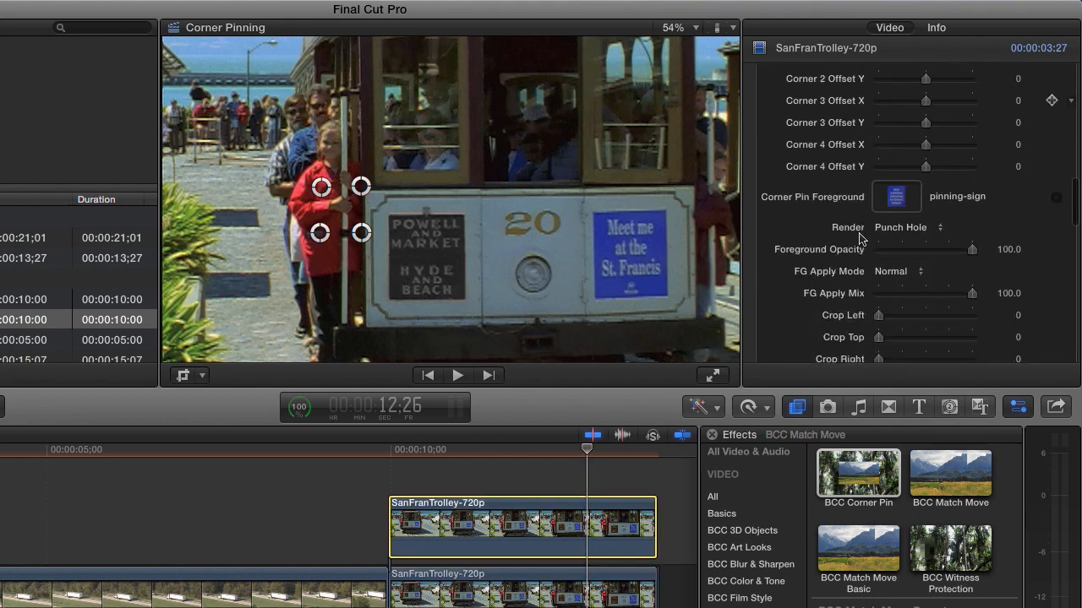
pyautogui.click(936, 122)
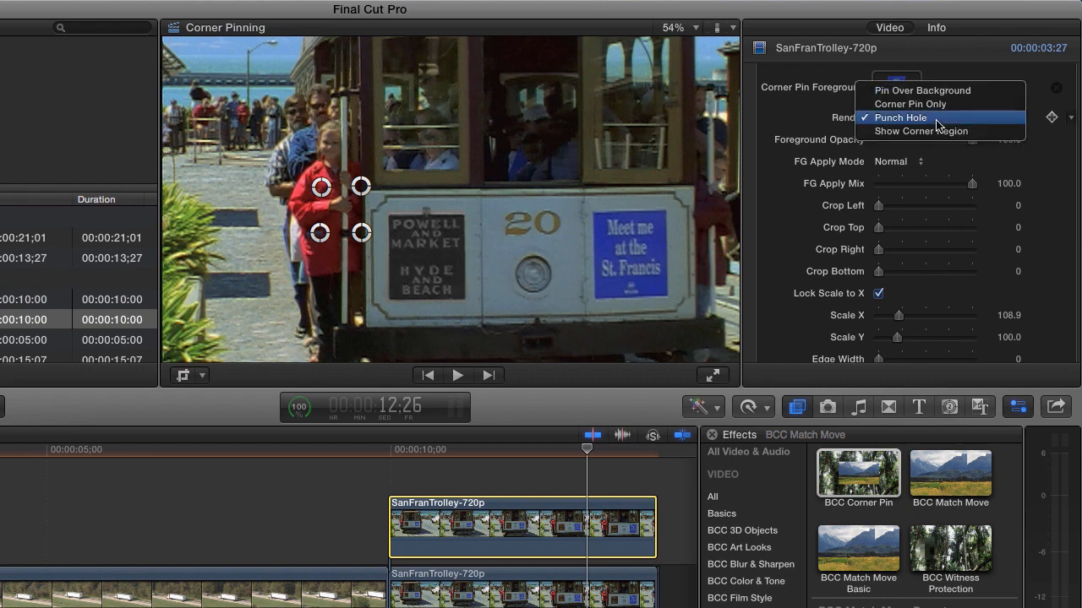
pyautogui.click(944, 132)
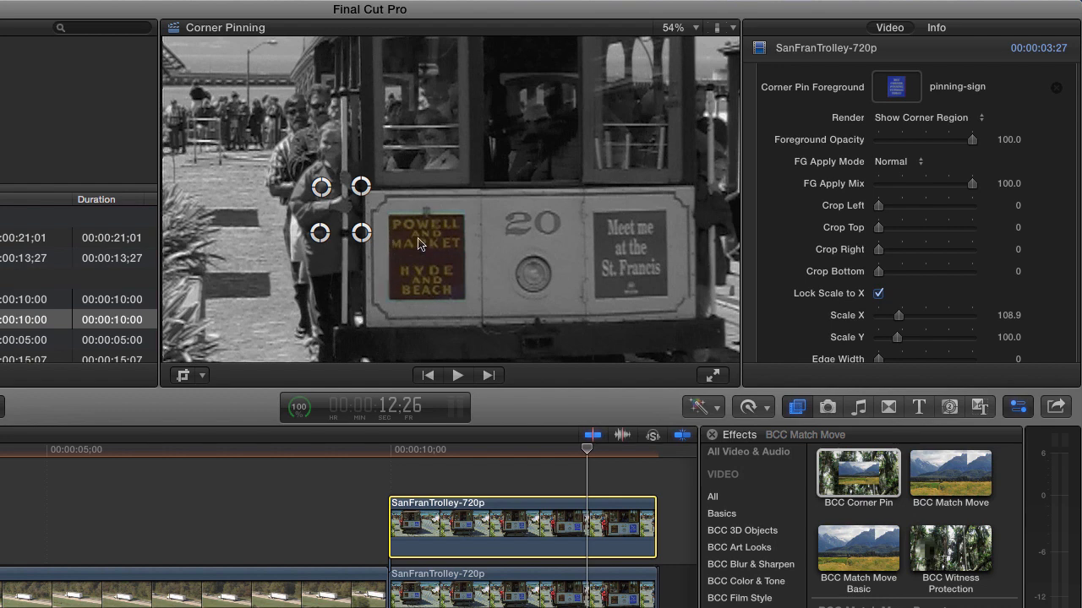
# Disable the lower trolley clip to examine the corner region on its own, and enable the clip again.
pyautogui.click(588, 598)
pyautogui.press('v')
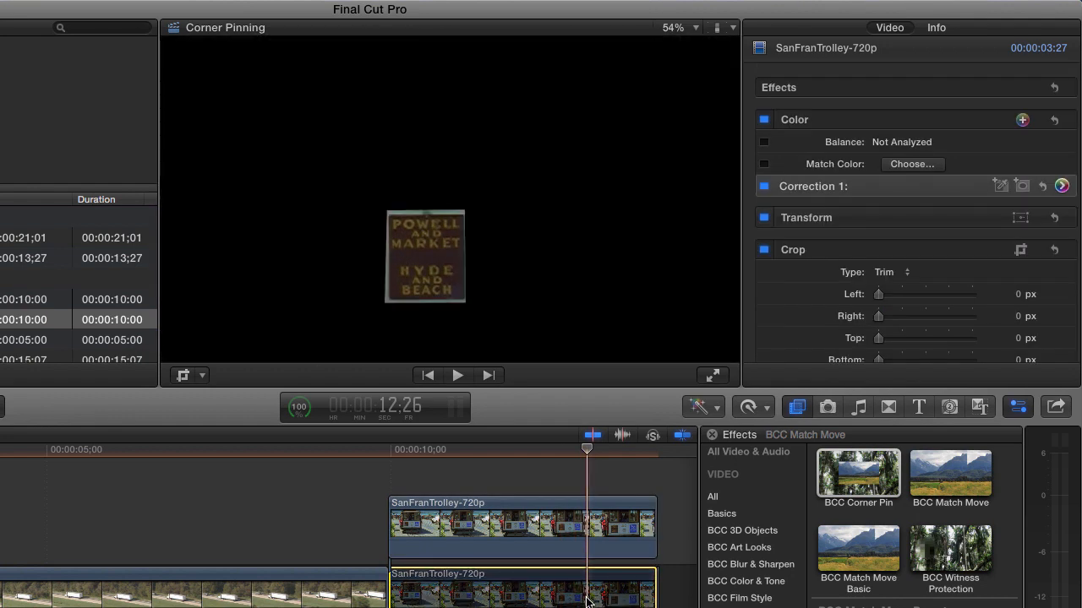
pyautogui.press('v')
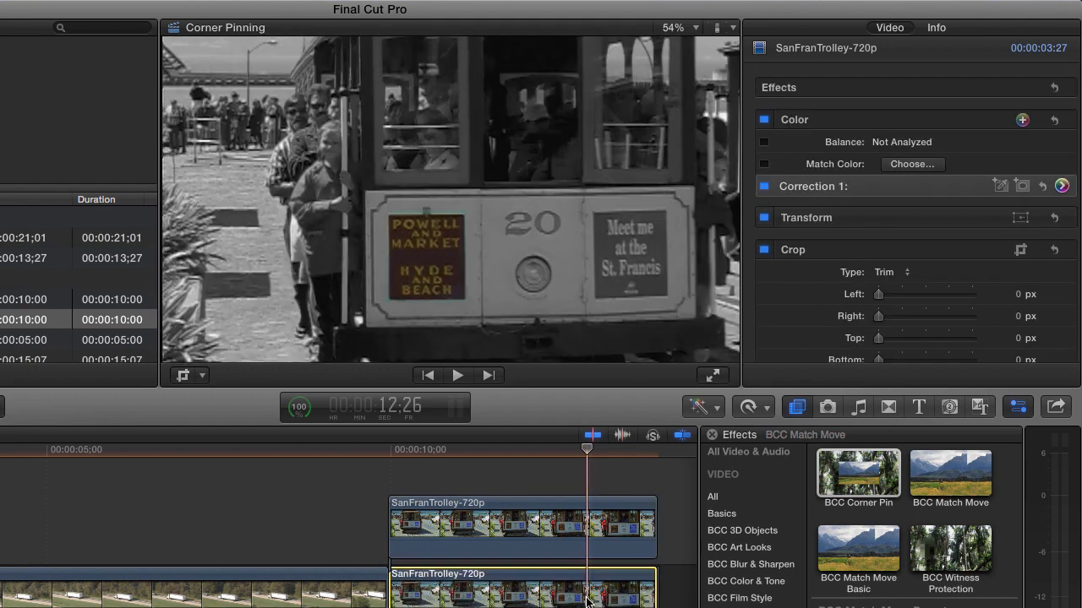